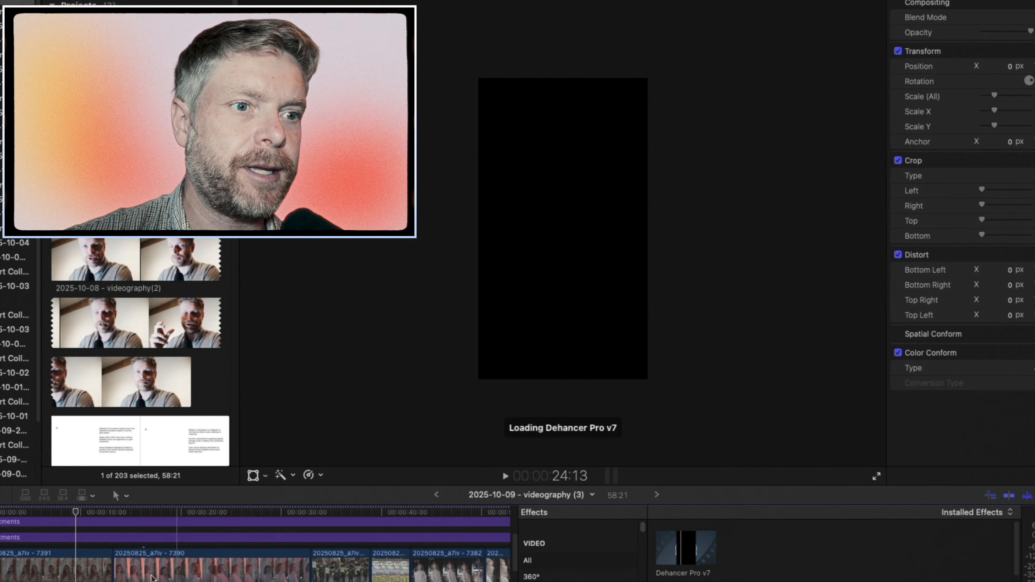
Select the 20250825_a7iv - 7390 clip in the timeline and move the playhead to 19:00.
{"action": "scroll", "coordinate": [139, 513], "scroll_direction": "up", "scroll_amount": 3}
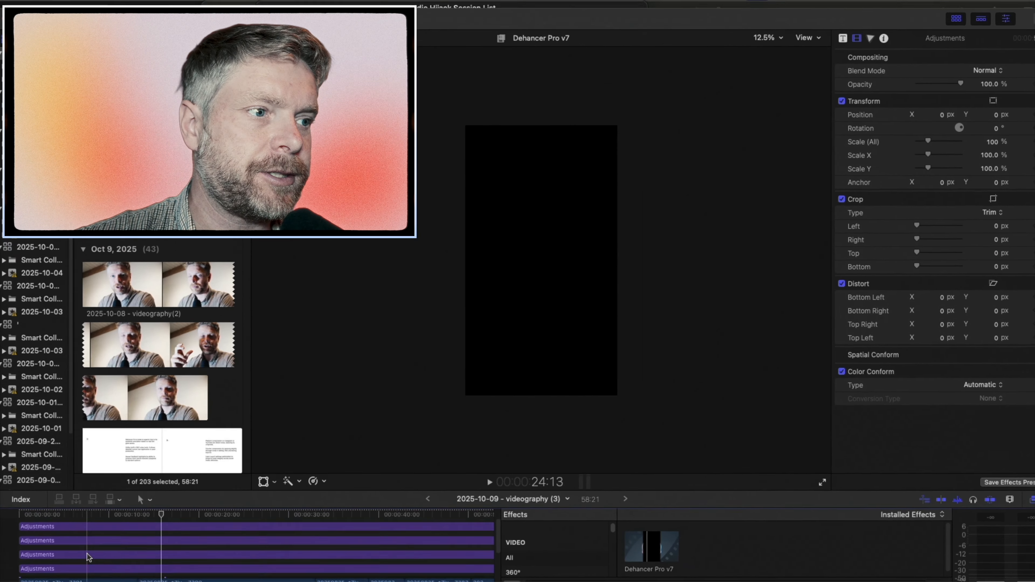
{"action": "scroll", "coordinate": [86, 555], "scroll_direction": "down", "scroll_amount": 3}
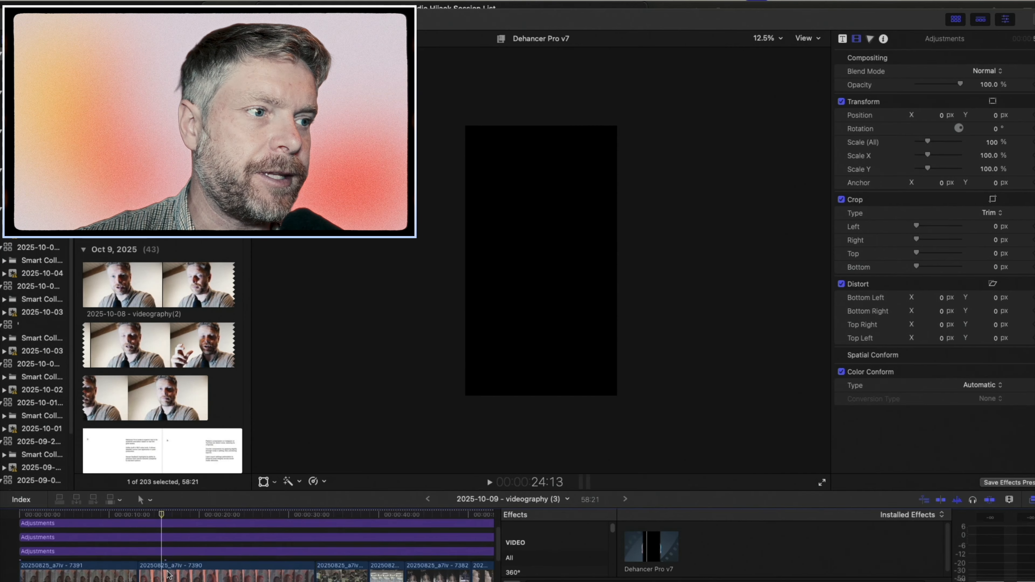
{"action": "left_click", "coordinate": [173, 570]}
{"action": "left_click_drag", "start_coordinate": [161, 507], "coordinate": [191, 509]}
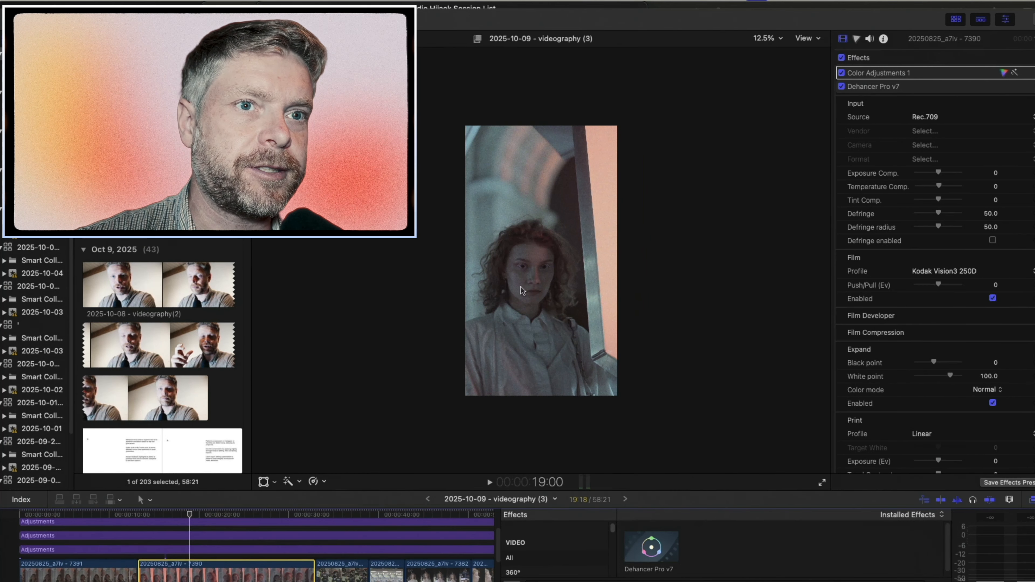
Set the Dehancer Pro input source to Choose Camera, with Sony as vendor and Alpha 7 IV as camera.
{"action": "left_click", "coordinate": [925, 117]}
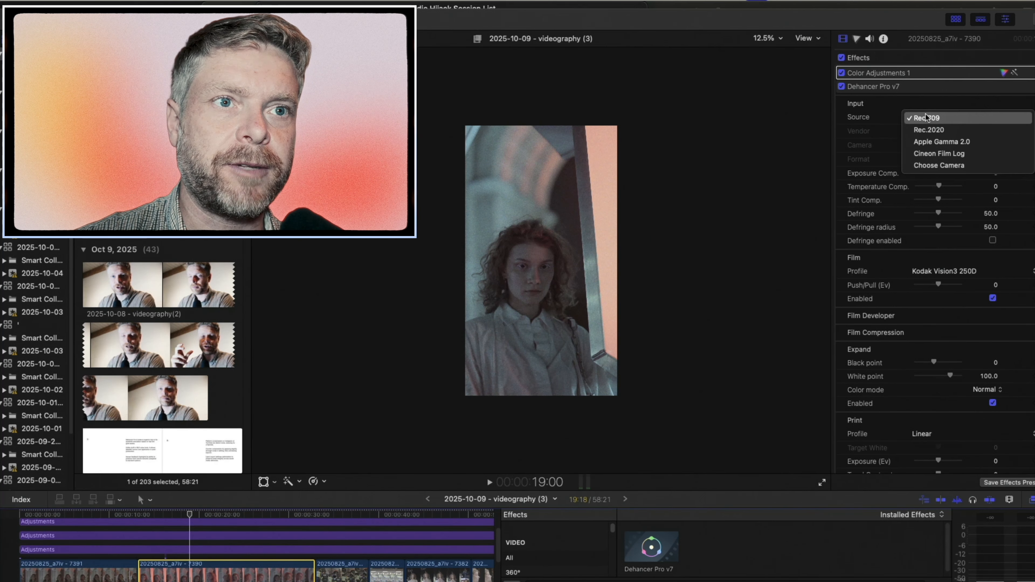
{"action": "left_click", "coordinate": [929, 165]}
{"action": "left_click", "coordinate": [915, 131]}
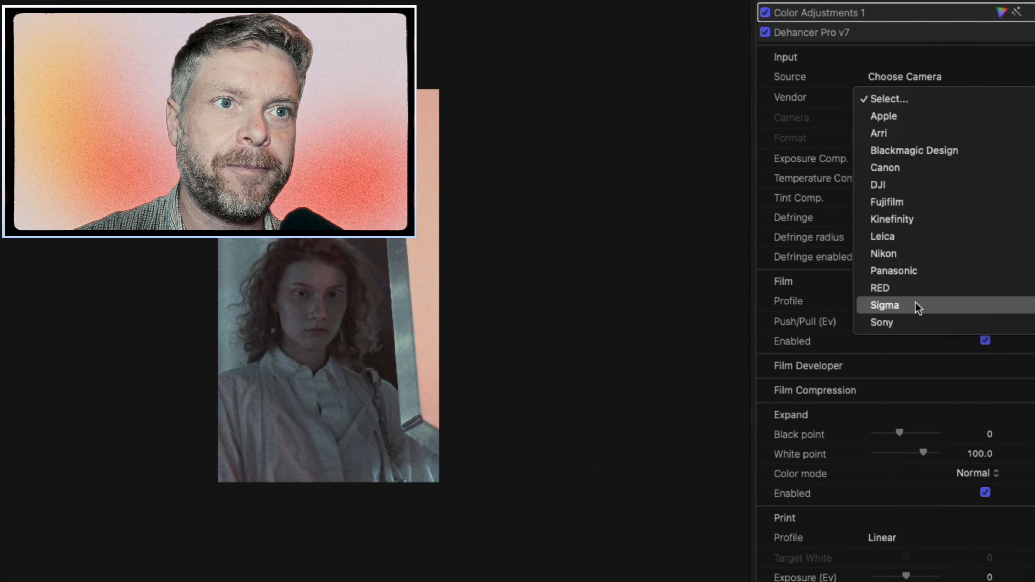
{"action": "left_click", "coordinate": [895, 322]}
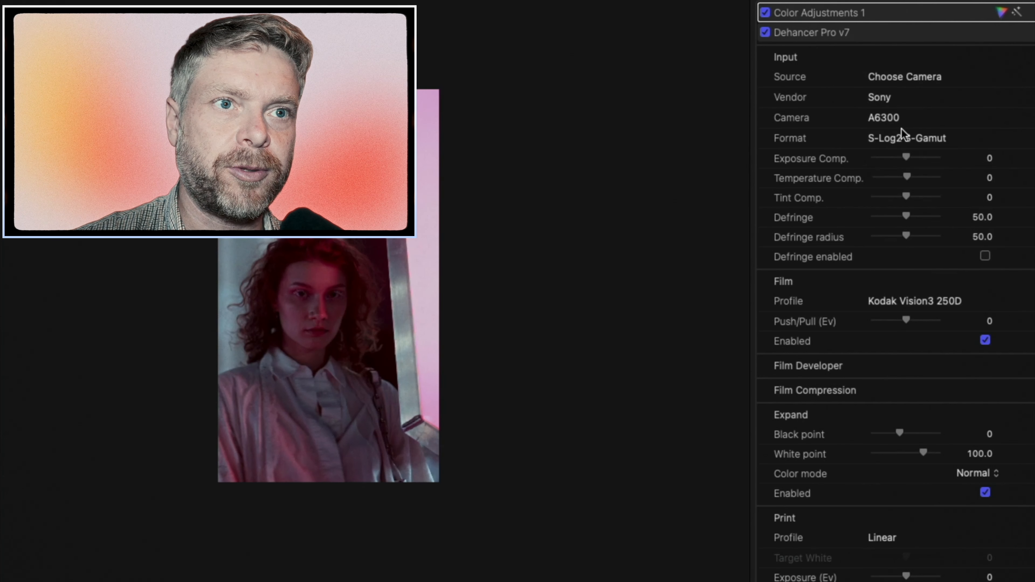
{"action": "left_click", "coordinate": [894, 119]}
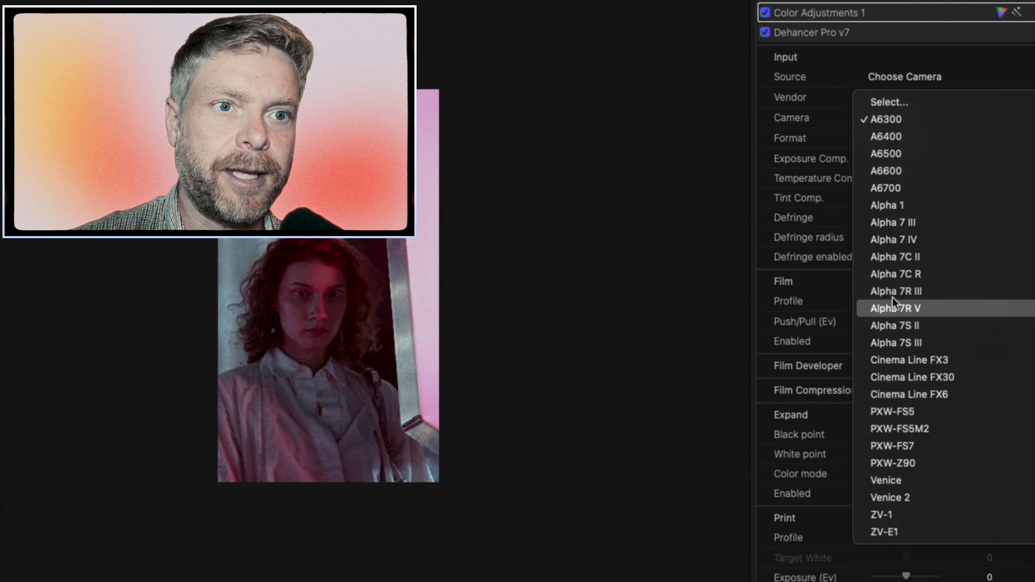
{"action": "left_click", "coordinate": [907, 239]}
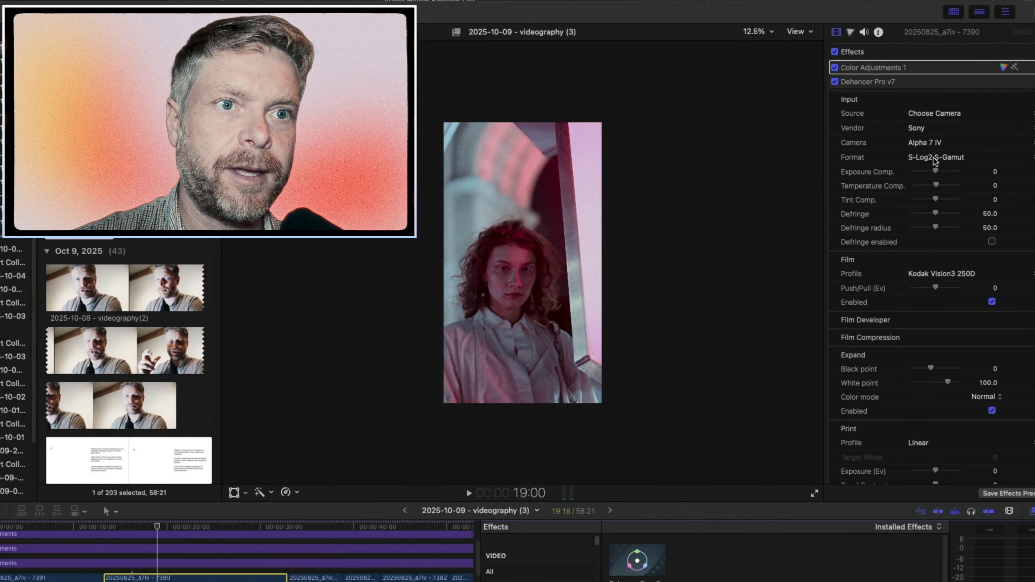
Disable the Film, Expand and Print sections of the Dehancer Pro effect.
{"action": "scroll", "coordinate": [907, 151], "scroll_direction": "down", "scroll_amount": 3}
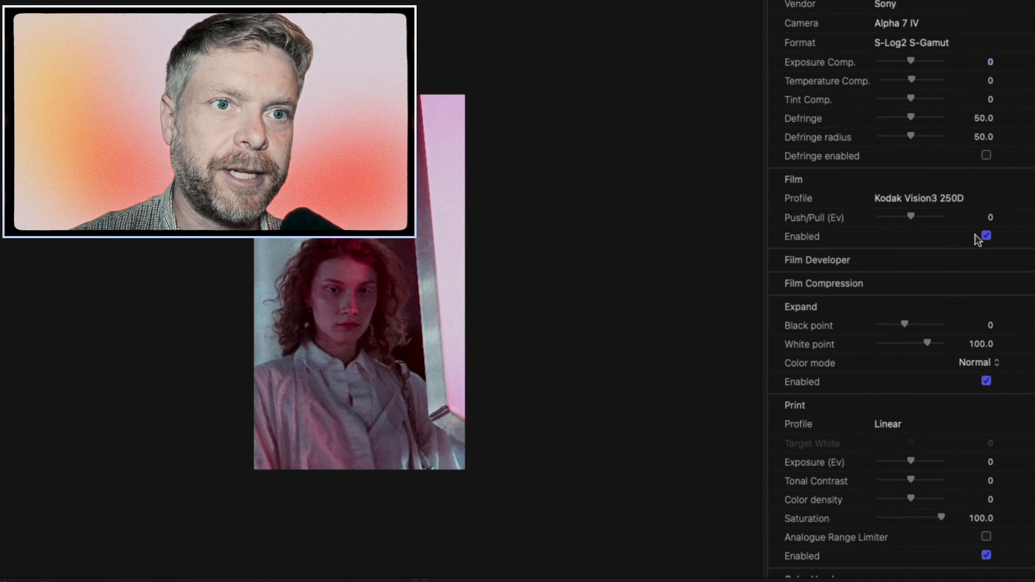
{"action": "left_click", "coordinate": [985, 237]}
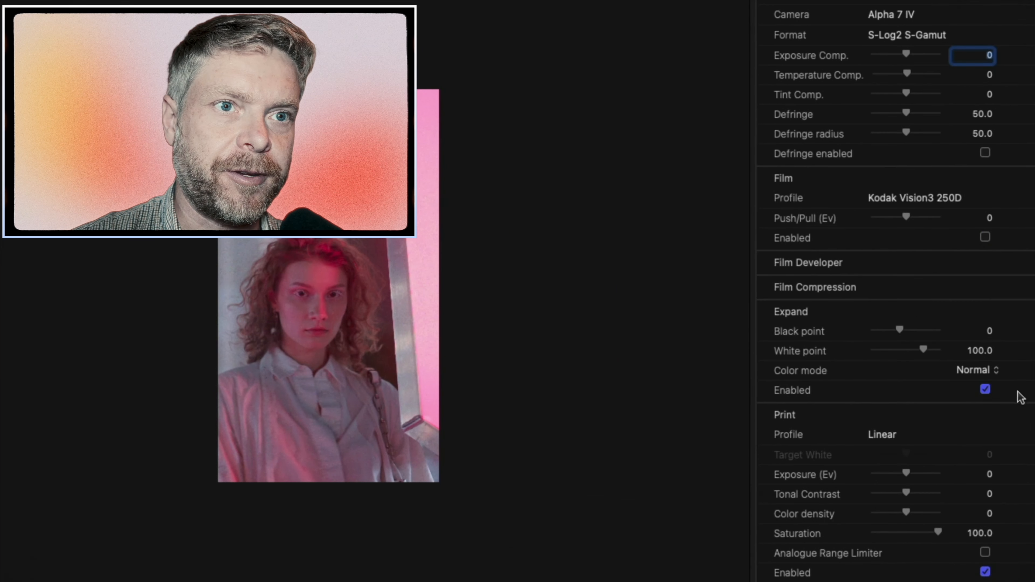
{"action": "scroll", "coordinate": [993, 391], "scroll_direction": "down", "scroll_amount": 2}
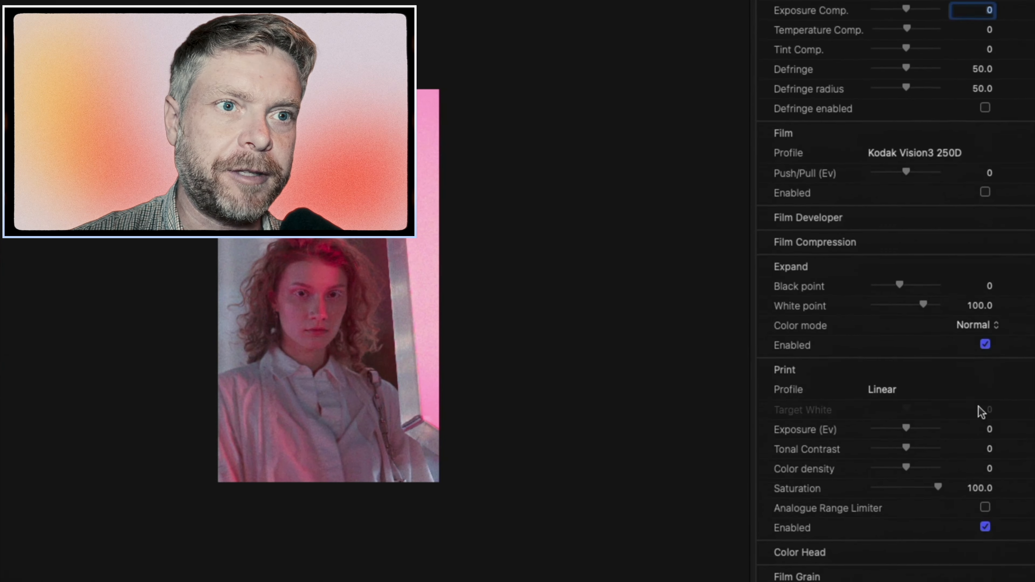
{"action": "left_click", "coordinate": [986, 335]}
{"action": "scroll", "coordinate": [984, 484], "scroll_direction": "down", "scroll_amount": 2}
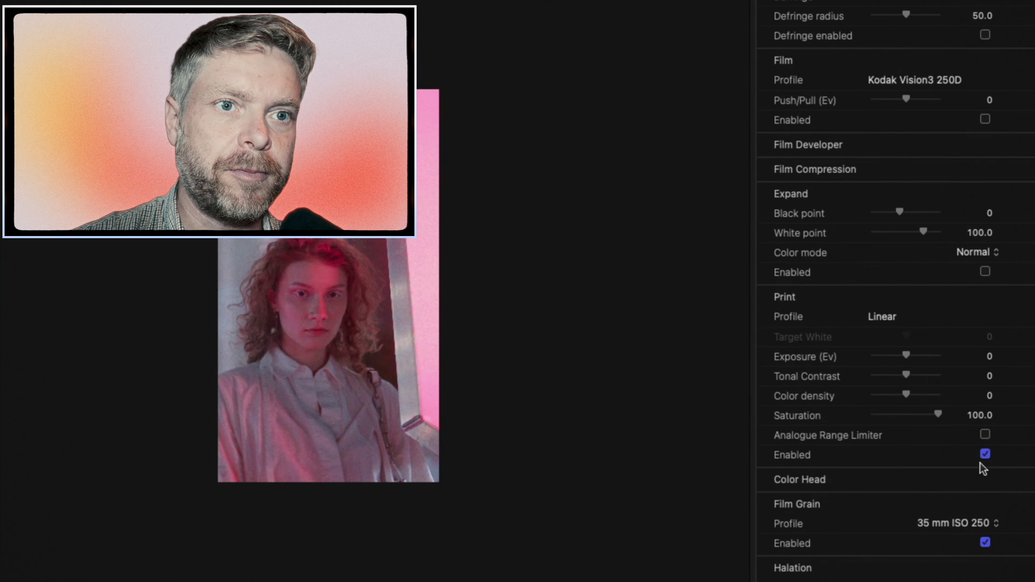
{"action": "left_click", "coordinate": [985, 454]}
Choose the 65 mm ISO 250 Film Grain profile and switch it to Custom for manual adjustment.
{"action": "scroll", "coordinate": [984, 467], "scroll_direction": "down", "scroll_amount": 2}
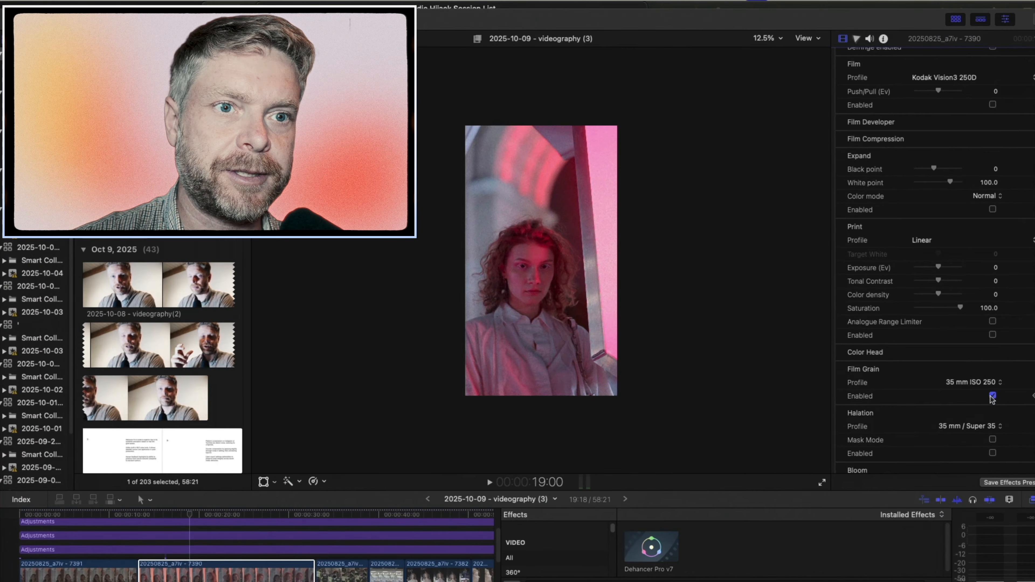
{"action": "scroll", "coordinate": [993, 399], "scroll_direction": "down", "scroll_amount": 4}
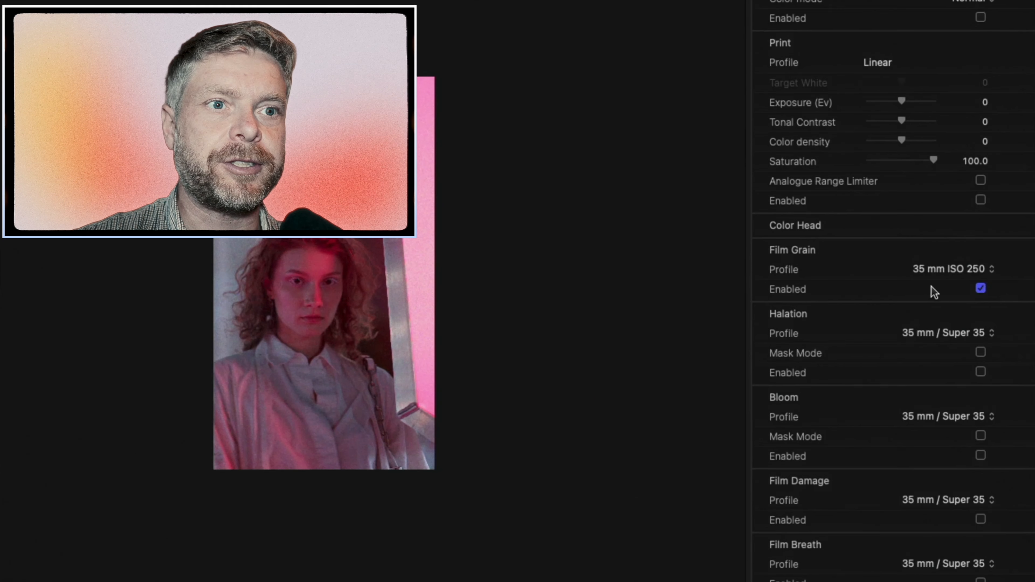
{"action": "left_click", "coordinate": [953, 235]}
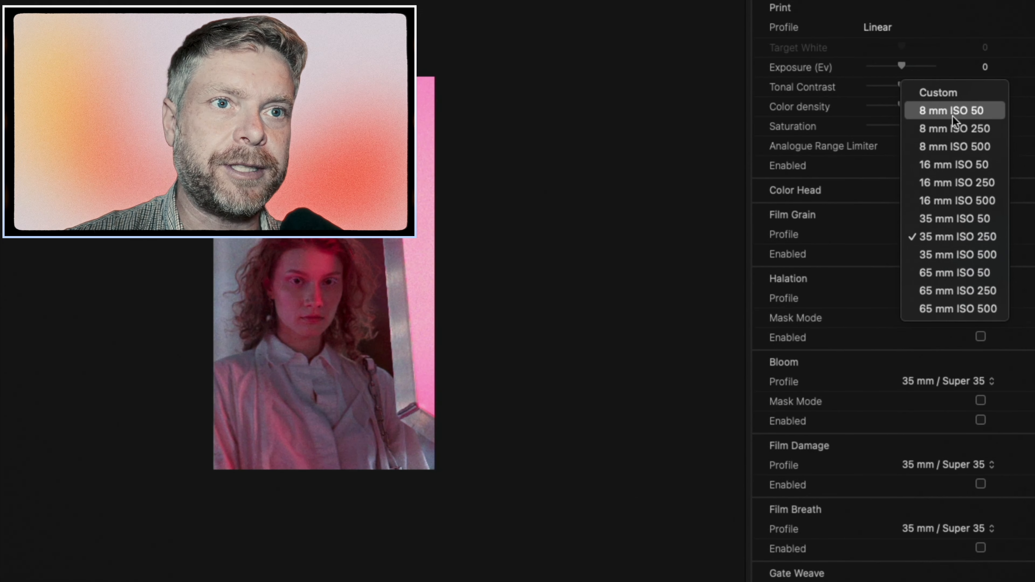
{"action": "left_click", "coordinate": [982, 292]}
{"action": "left_click", "coordinate": [962, 235]}
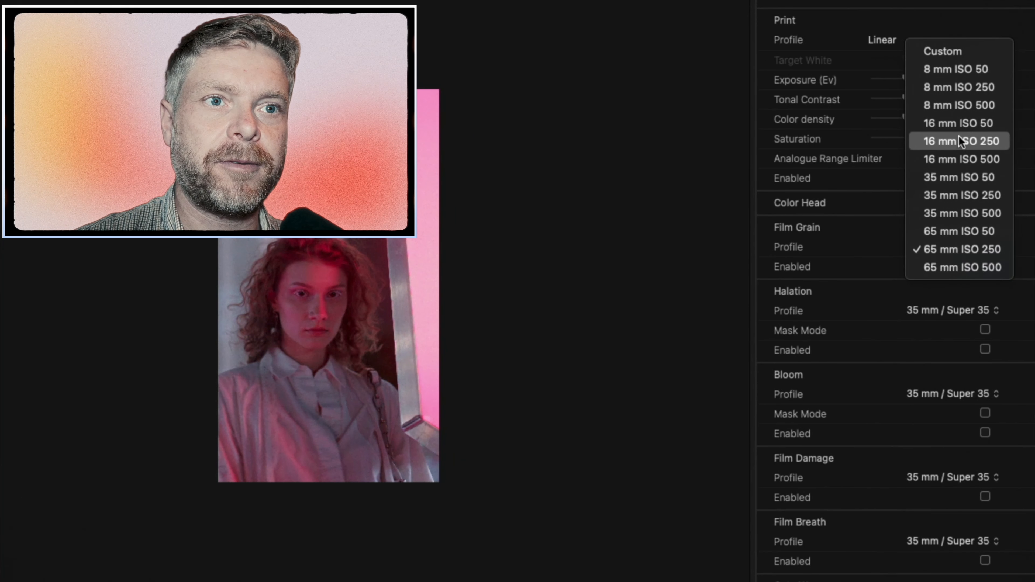
{"action": "left_click", "coordinate": [959, 53]}
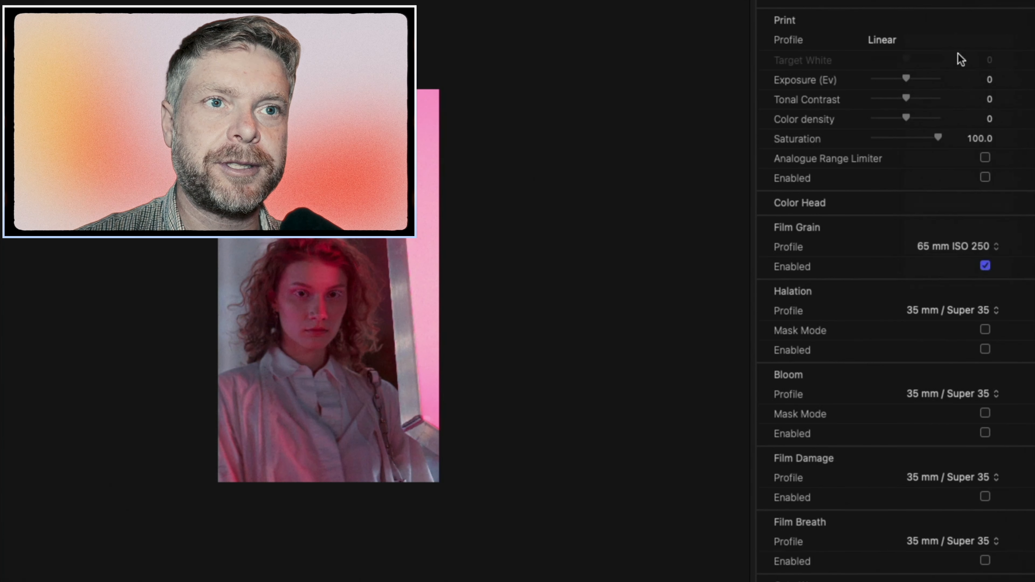
Examine the custom Film Grain parameters, from size and amount to shadows, midtones, highlights and chroma.
{"action": "scroll", "coordinate": [937, 232], "scroll_direction": "down", "scroll_amount": 2}
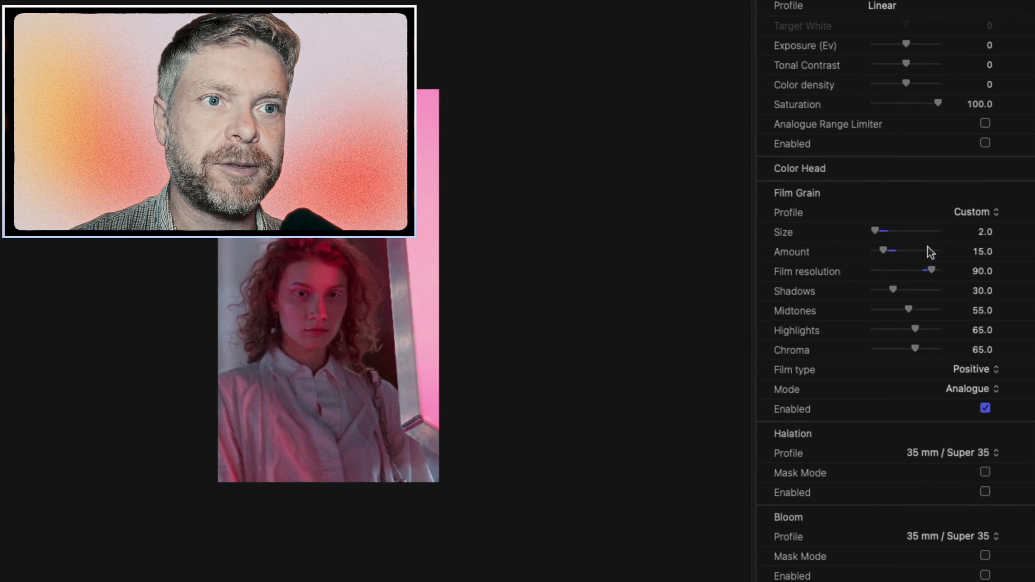
{"action": "scroll", "coordinate": [883, 243], "scroll_direction": "down", "scroll_amount": 2}
{"action": "scroll", "coordinate": [884, 211], "scroll_direction": "down", "scroll_amount": 2}
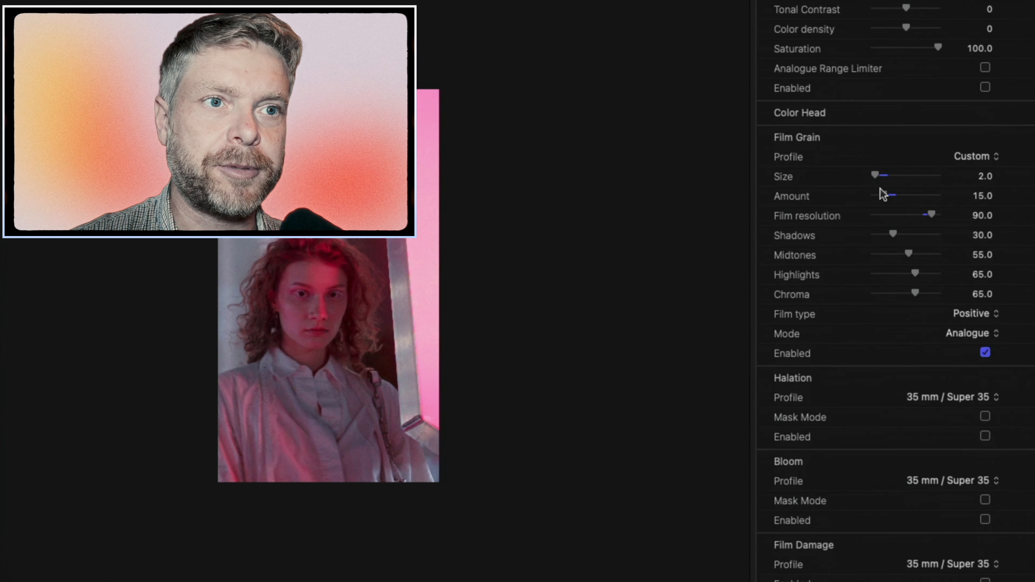
{"action": "scroll", "coordinate": [887, 179], "scroll_direction": "down", "scroll_amount": 2}
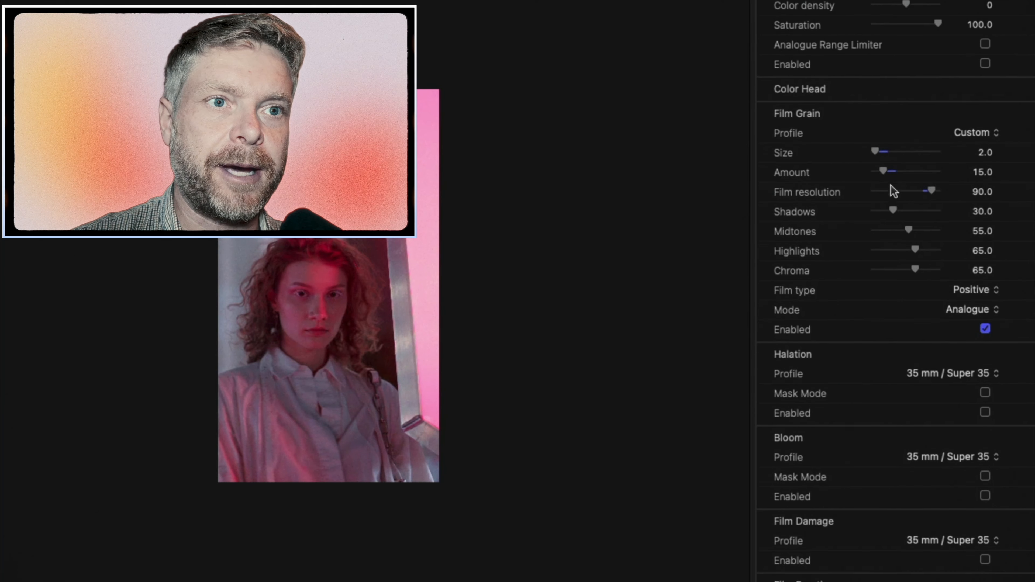
{"action": "scroll", "coordinate": [893, 189], "scroll_direction": "down", "scroll_amount": 2}
{"action": "scroll", "coordinate": [897, 196], "scroll_direction": "down", "scroll_amount": 2}
{"action": "scroll", "coordinate": [897, 193], "scroll_direction": "down", "scroll_amount": 1}
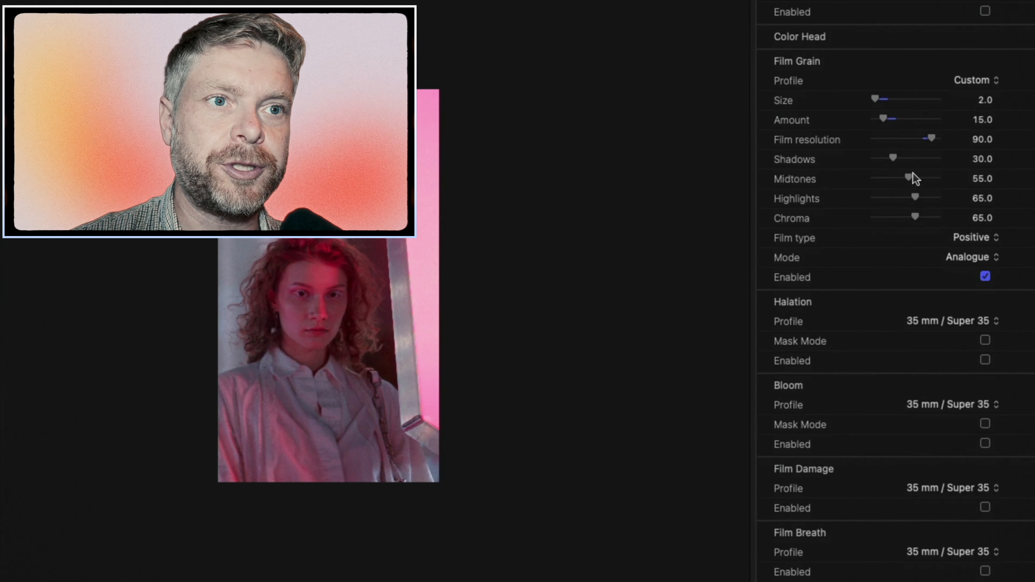
{"action": "scroll", "coordinate": [805, 173], "scroll_direction": "down", "scroll_amount": 4}
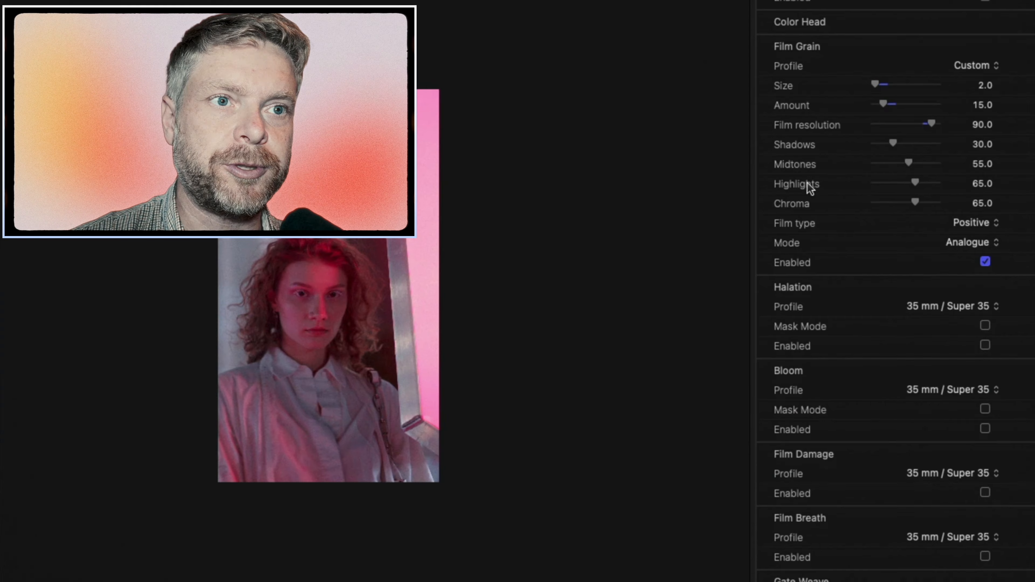
{"action": "scroll", "coordinate": [810, 185], "scroll_direction": "down", "scroll_amount": 2}
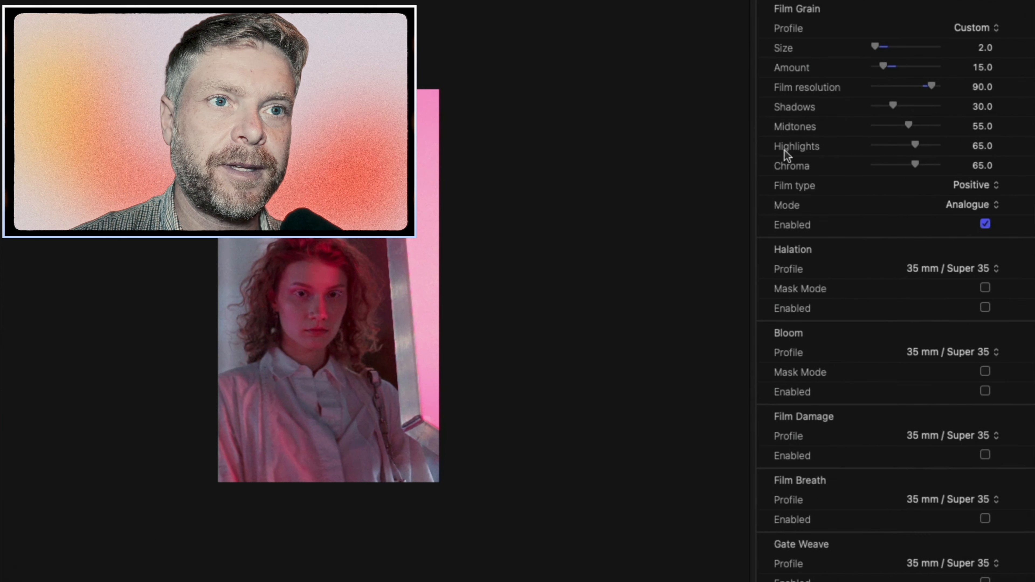
Set the Film Grain size to 24, amount to 72, midtones to 67 and highlights to 83.
{"action": "key", "text": "super+equal"}
{"action": "left_click_drag", "start_coordinate": [875, 44], "coordinate": [911, 76]}
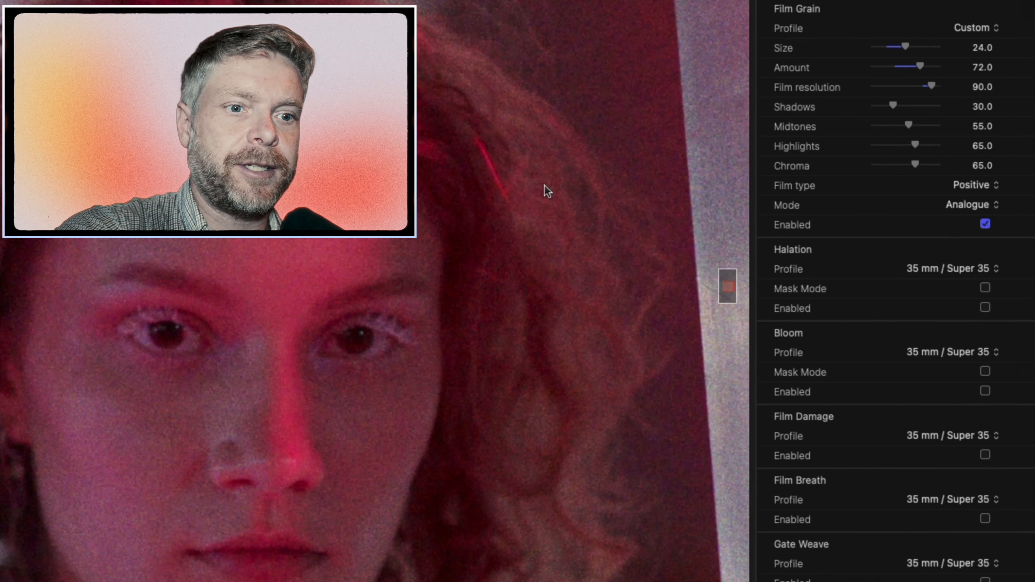
{"action": "key", "text": "super+equal"}
{"action": "key", "text": "super+equal"}
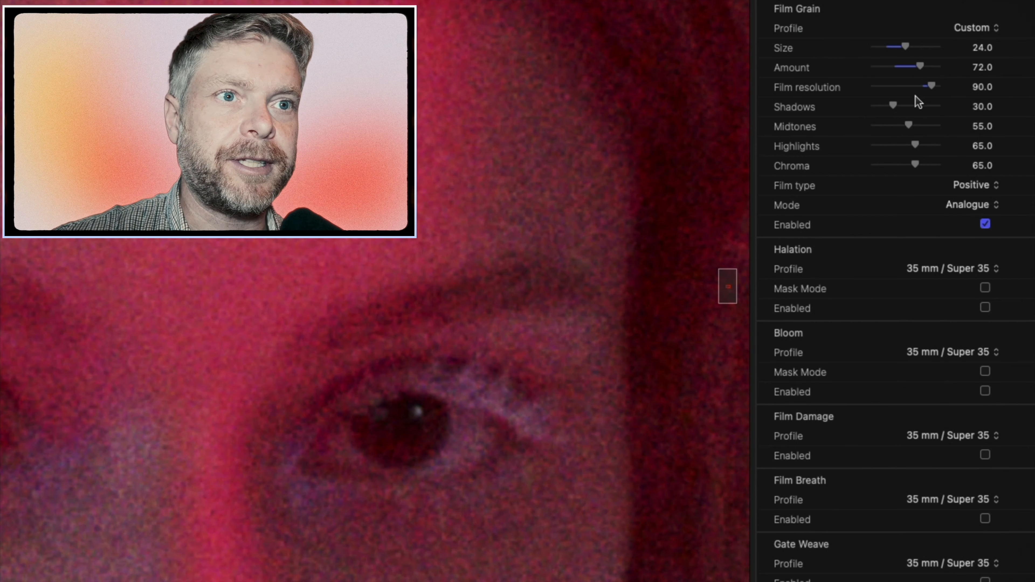
{"action": "left_click_drag", "start_coordinate": [909, 125], "coordinate": [918, 125]}
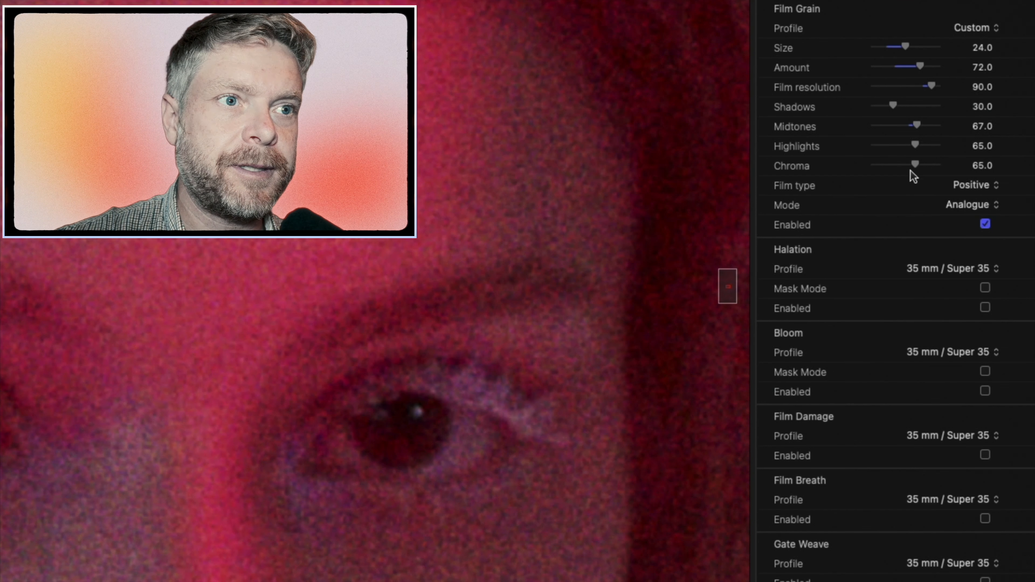
{"action": "left_click_drag", "start_coordinate": [915, 145], "coordinate": [927, 147]}
Enable the Bloom and Halation effects with their 35 mm / Super 35 profiles.
{"action": "scroll", "coordinate": [930, 277], "scroll_direction": "down", "scroll_amount": 4}
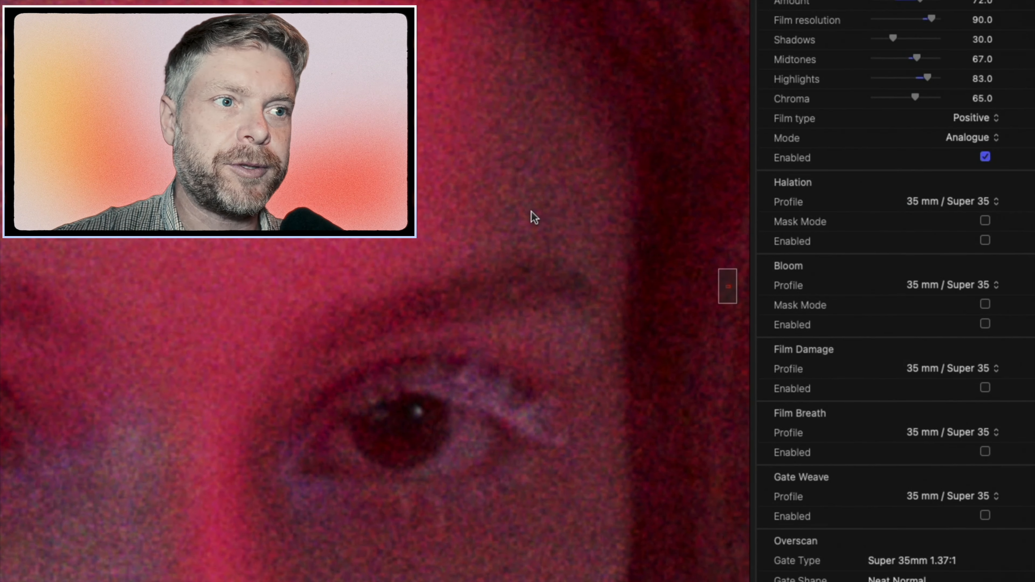
{"action": "key", "text": "super+minus"}
{"action": "key", "text": "super+minus"}
{"action": "key", "text": "super+minus"}
{"action": "key", "text": "super+minus"}
{"action": "key", "text": "super+minus"}
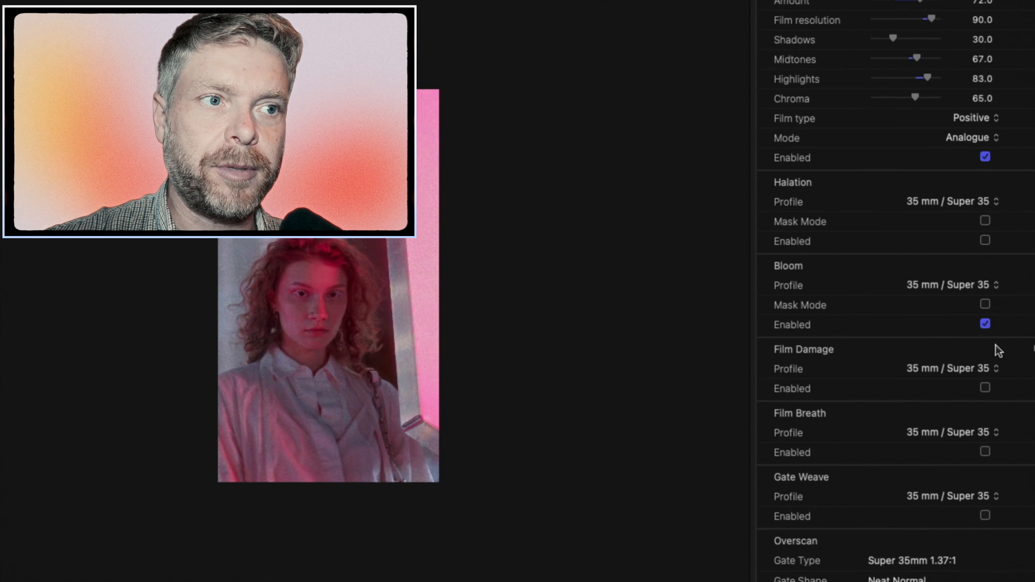
{"action": "key", "text": "super+equal"}
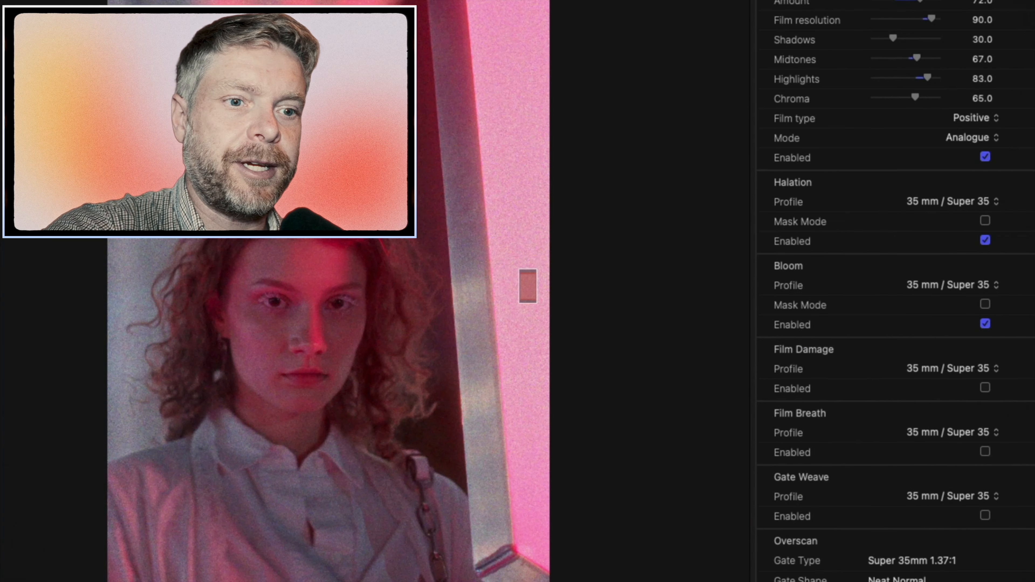
Change the Halation profile to 35 mm / Super 35 No Remjet, leaving the effect enabled.
{"action": "key", "text": "super+equal"}
{"action": "key", "text": "super+minus"}
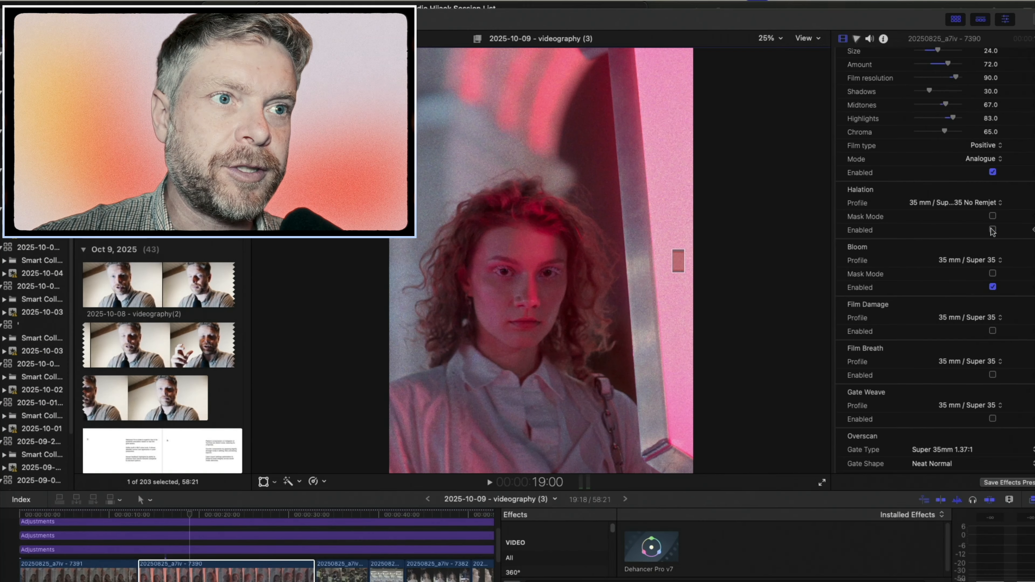
{"action": "left_click", "coordinate": [992, 230]}
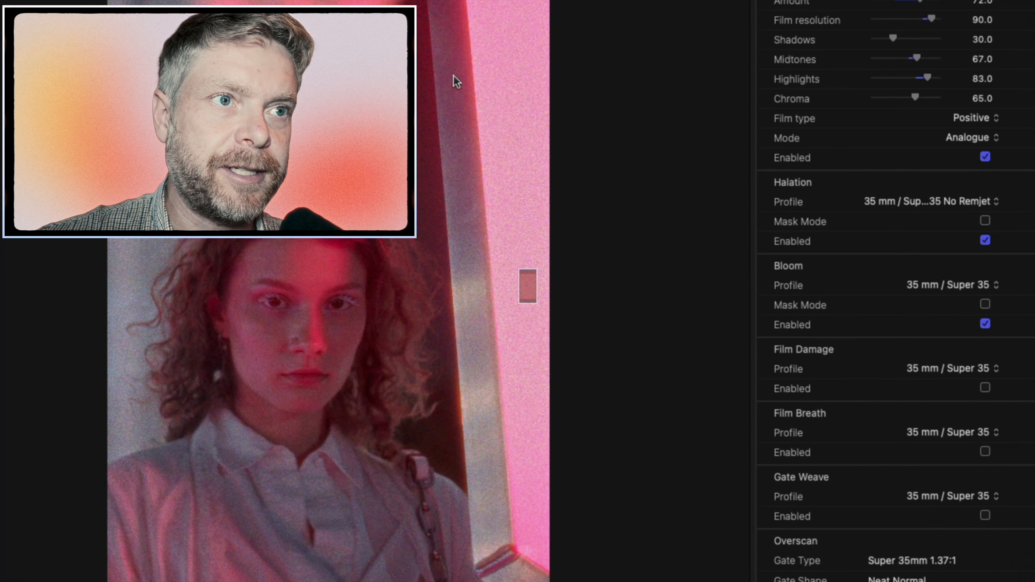
Compare the close-up of the woman and bright pillar edge with Halation off and on.
{"action": "key", "text": "super+equal"}
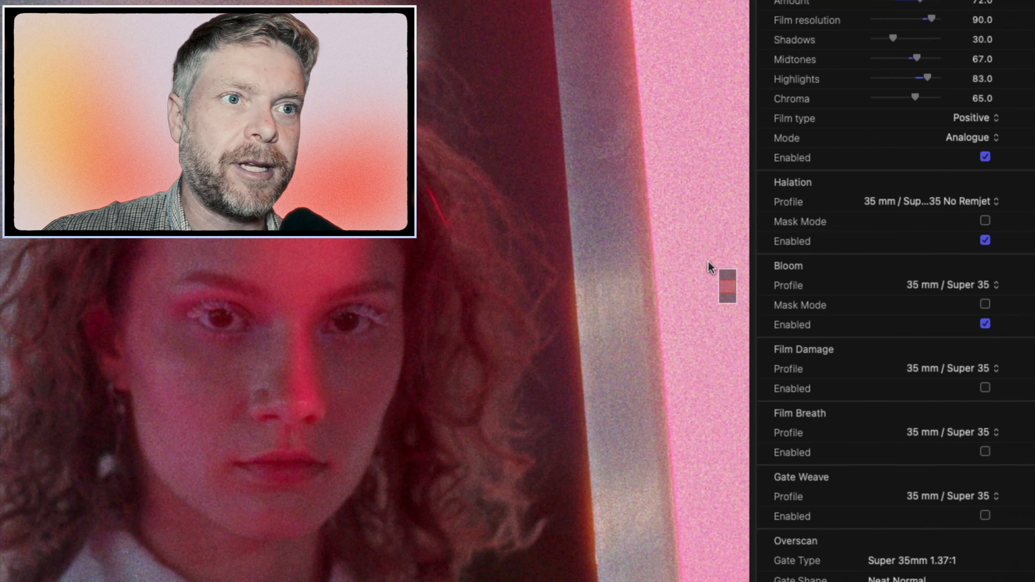
{"action": "left_click_drag", "start_coordinate": [728, 284], "coordinate": [729, 284]}
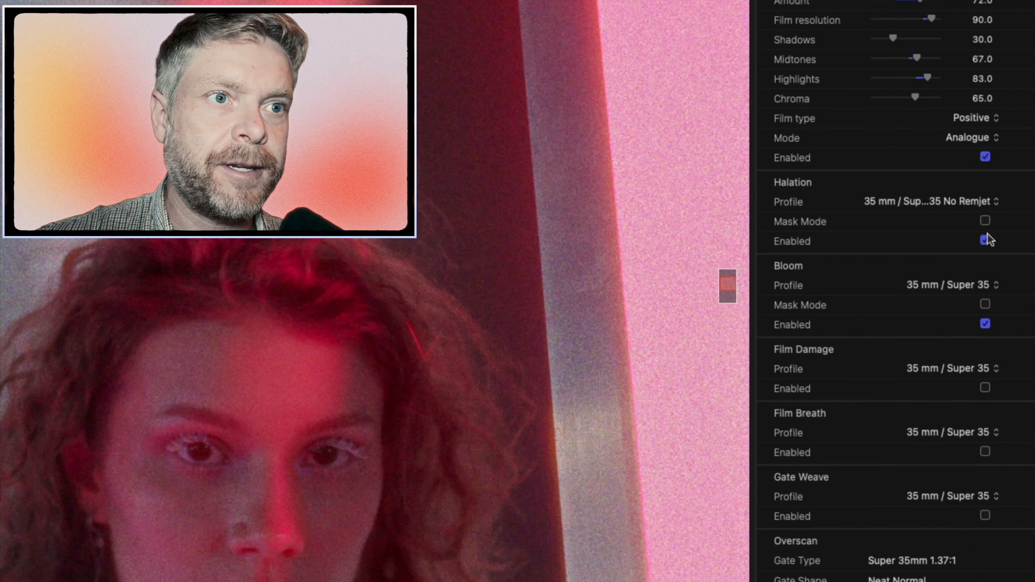
{"action": "left_click", "coordinate": [986, 241]}
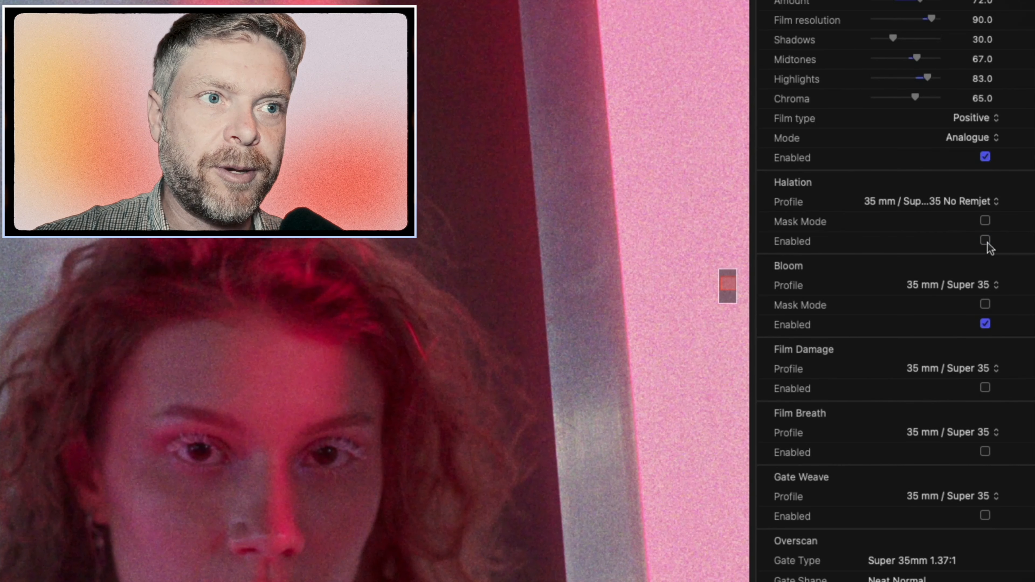
{"action": "left_click", "coordinate": [985, 240]}
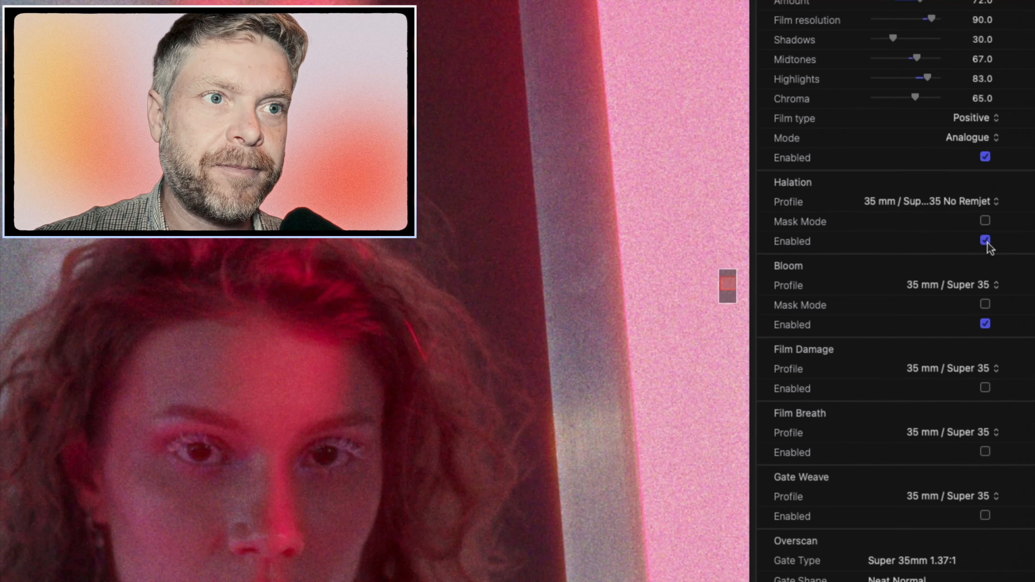
Switch the Halation profile to Custom and set its source limiter to 16.
{"action": "left_click", "coordinate": [971, 202]}
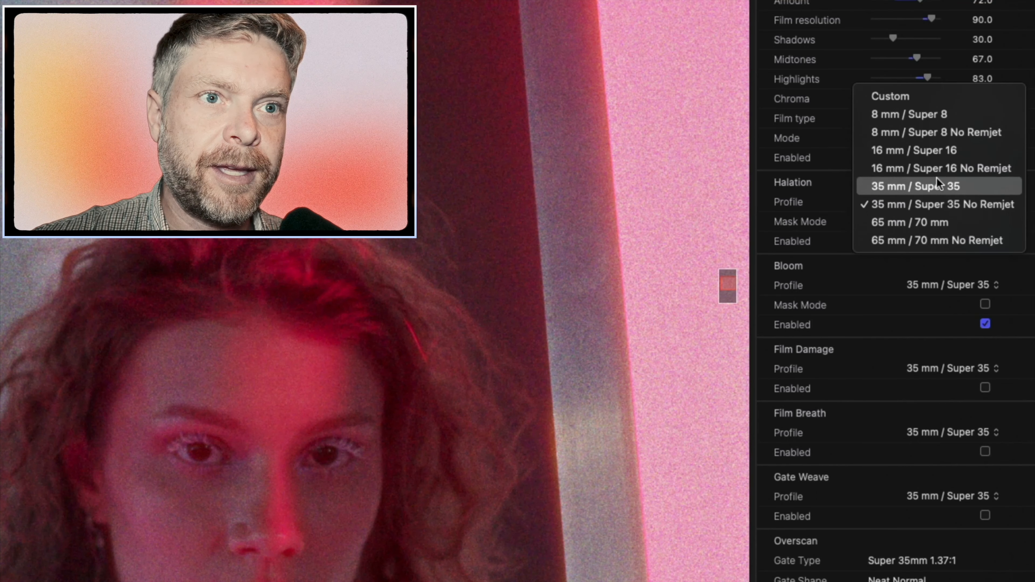
{"action": "left_click", "coordinate": [890, 102]}
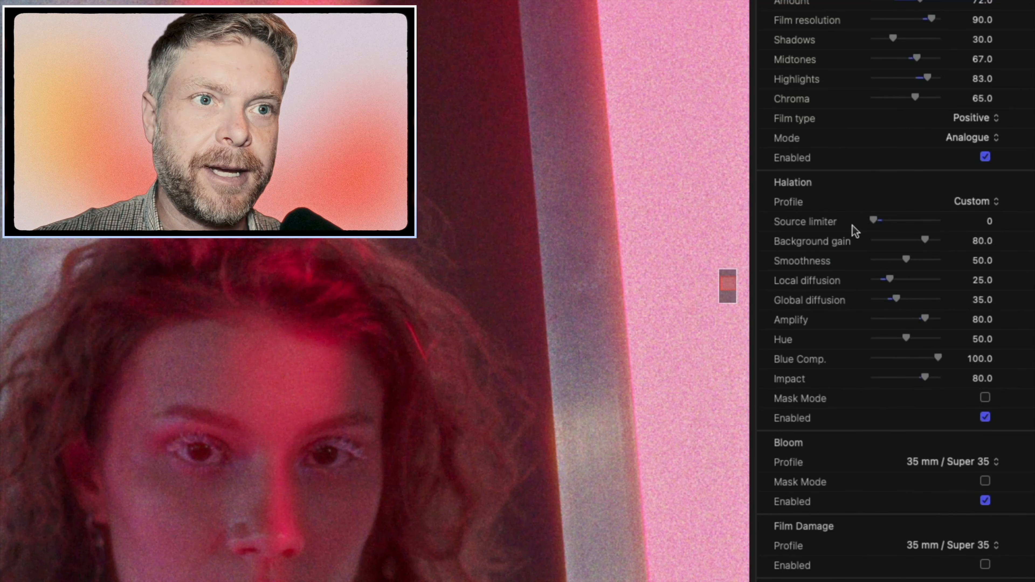
{"action": "left_click_drag", "start_coordinate": [873, 221], "coordinate": [881, 221]}
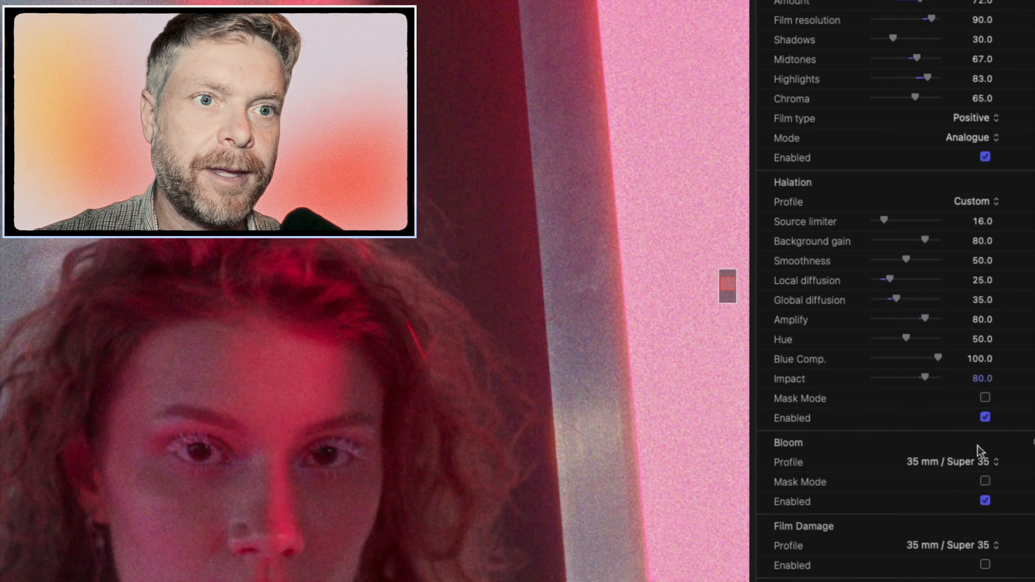
Switch the Bloom profile to Custom, keeping the effect enabled, and set highlights to 87 and source limiter to 40.
{"action": "left_click", "coordinate": [986, 501]}
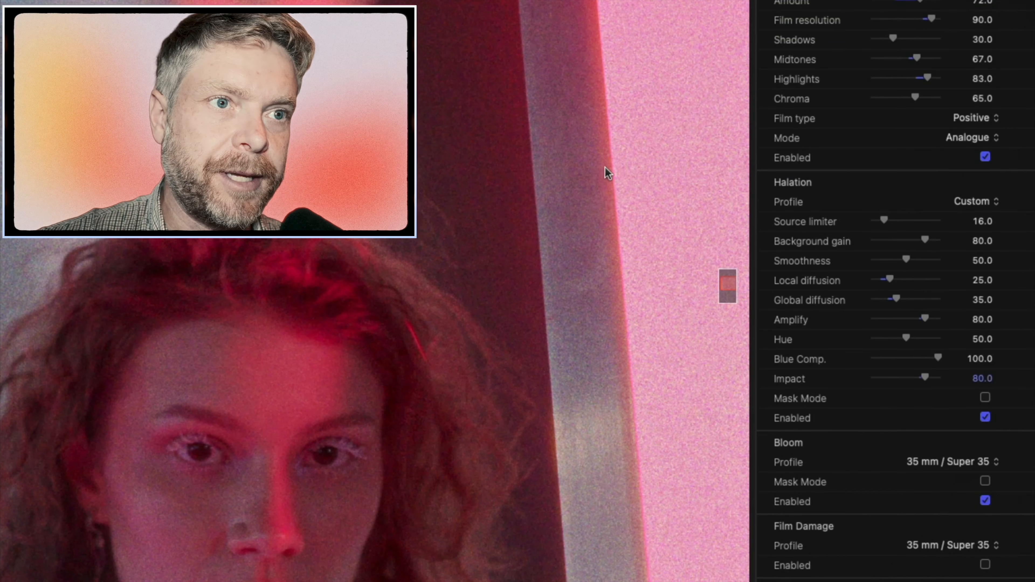
{"action": "left_click", "coordinate": [953, 461]}
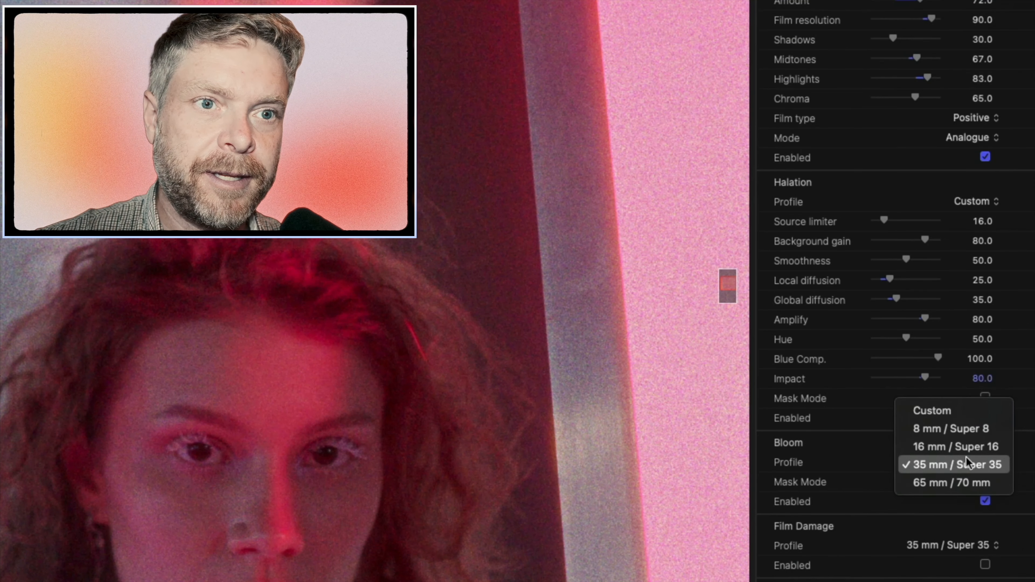
{"action": "left_click", "coordinate": [933, 411]}
{"action": "scroll", "coordinate": [925, 456], "scroll_direction": "down", "scroll_amount": 3}
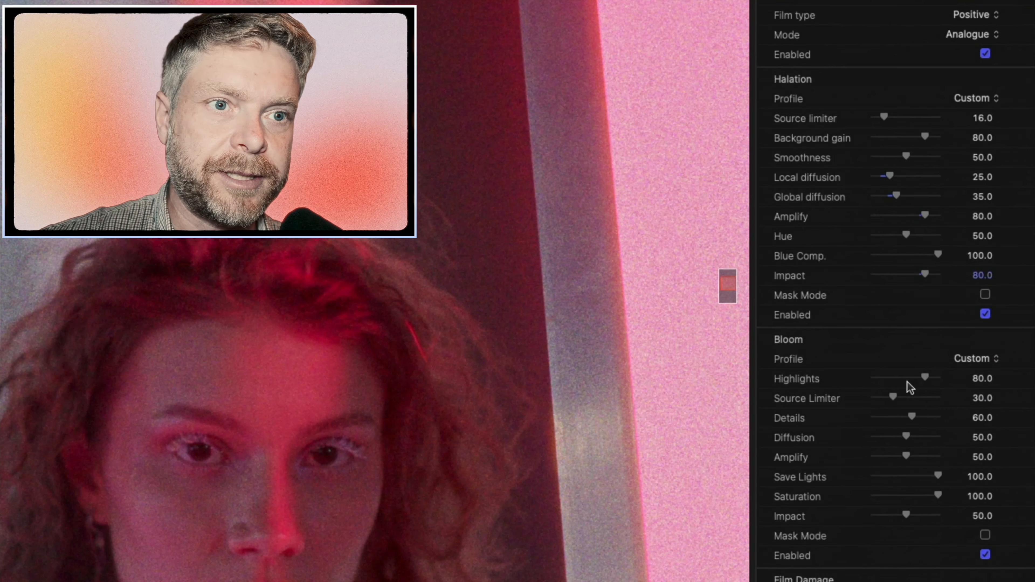
{"action": "left_click_drag", "start_coordinate": [925, 378], "coordinate": [900, 398]}
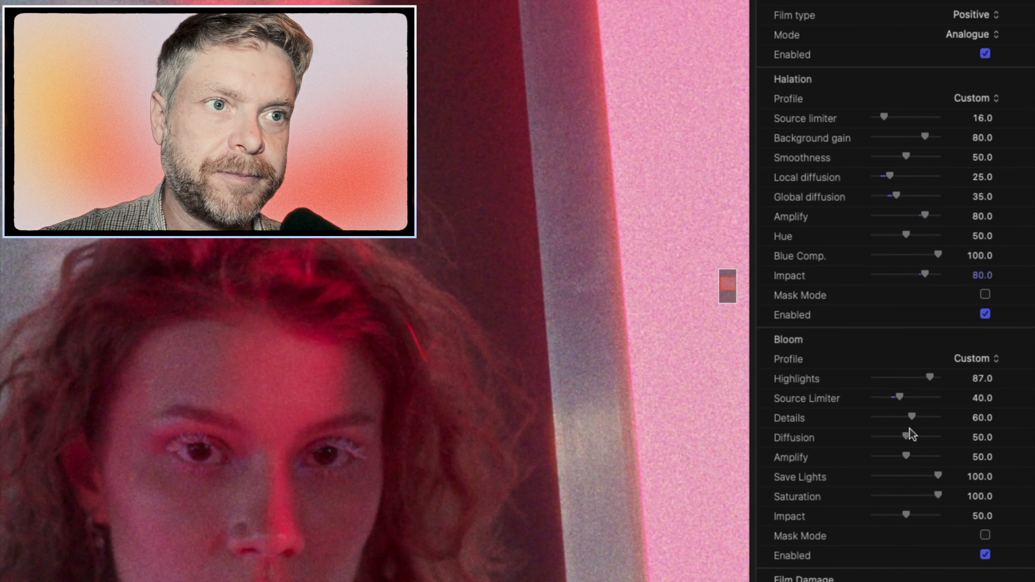
{"action": "scroll", "coordinate": [908, 433], "scroll_direction": "down", "scroll_amount": 1}
{"action": "scroll", "coordinate": [906, 438], "scroll_direction": "down", "scroll_amount": 1}
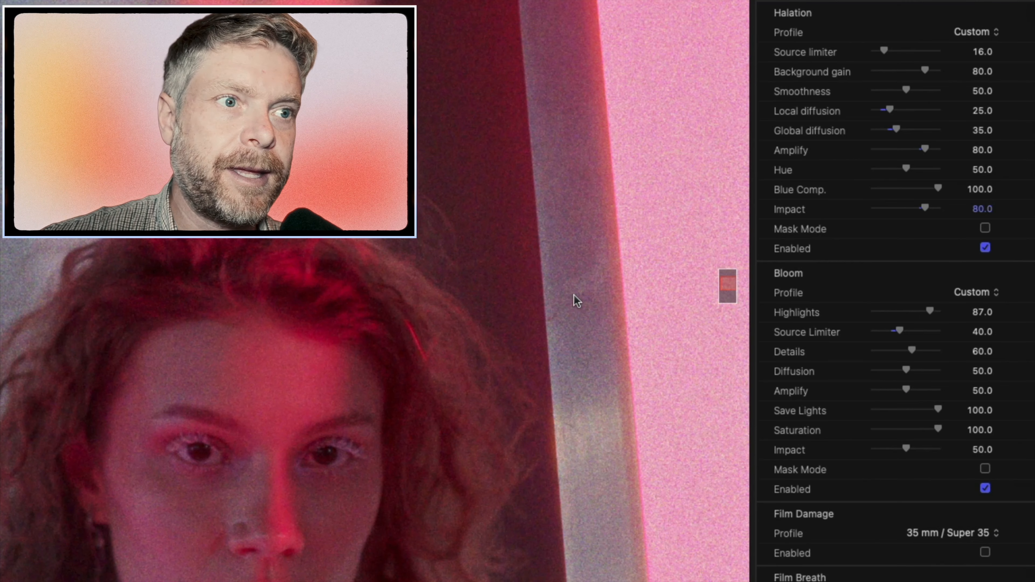
On clip 20250825_a7iv - 7391, set the input source to Choose Camera with vendor Sony and camera Alpha 7 IV.
{"action": "key", "text": "shift+z"}
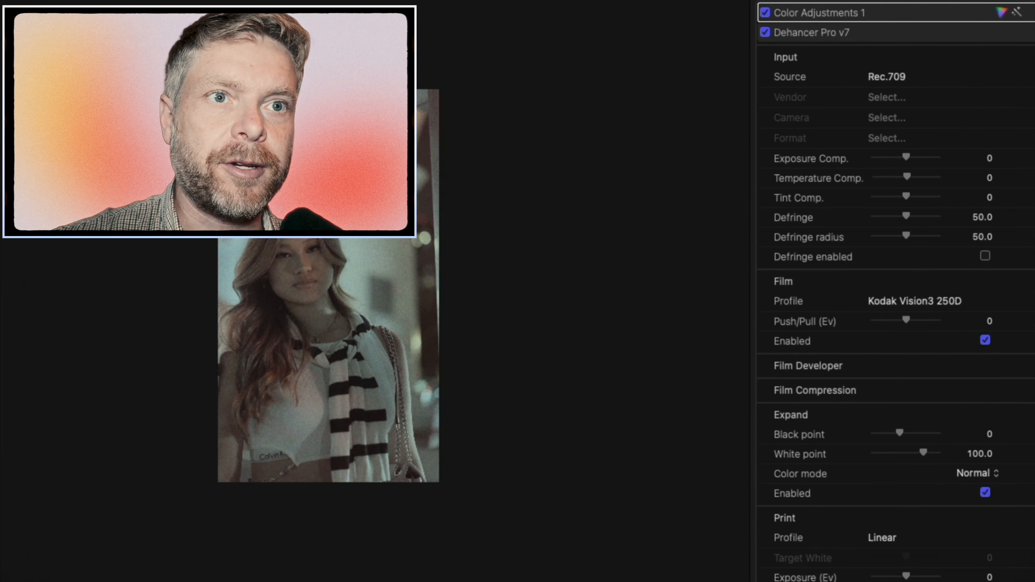
{"action": "left_click", "coordinate": [998, 78]}
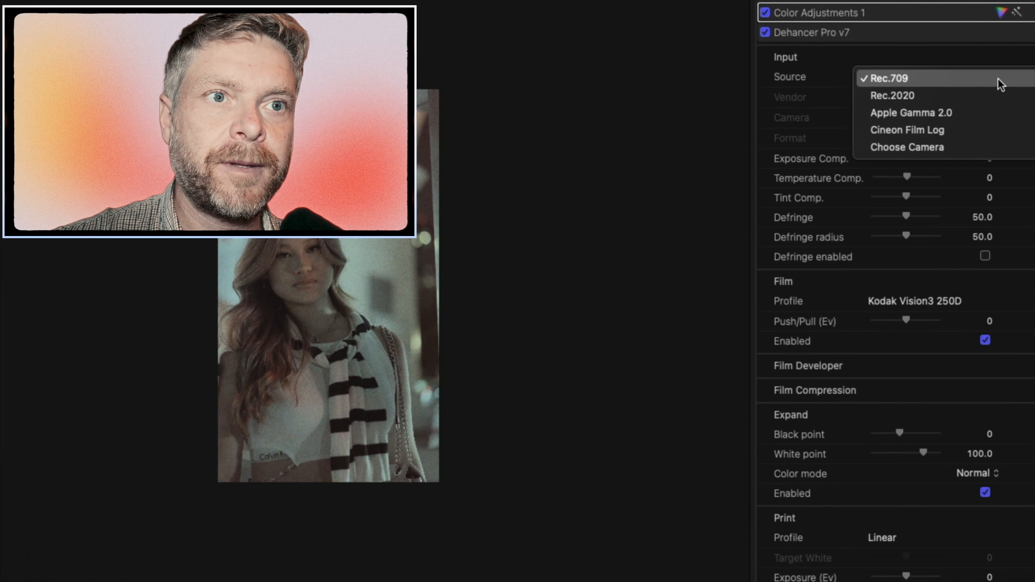
{"action": "left_click", "coordinate": [782, 115]}
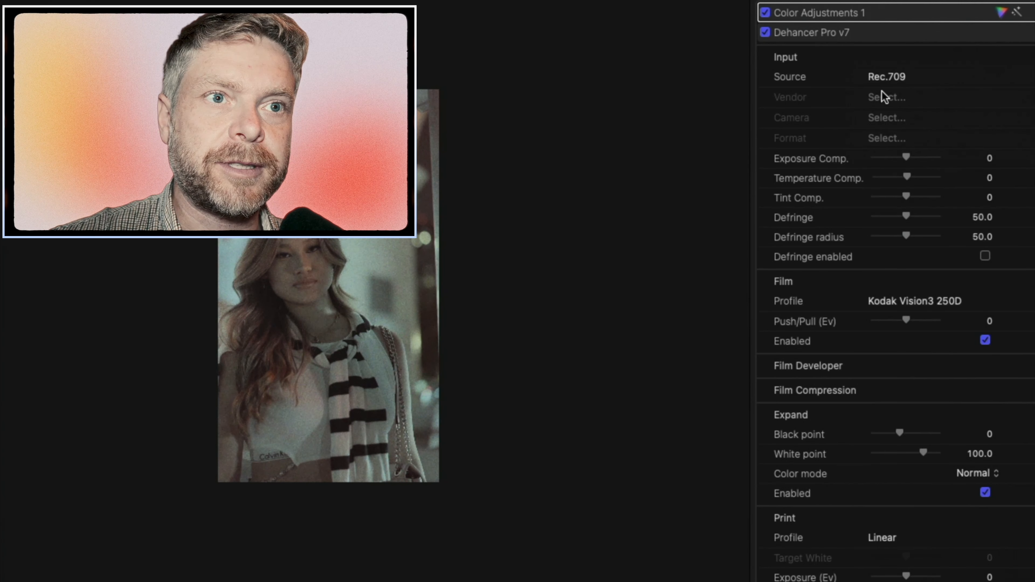
{"action": "left_click", "coordinate": [913, 78]}
{"action": "left_click", "coordinate": [925, 144]}
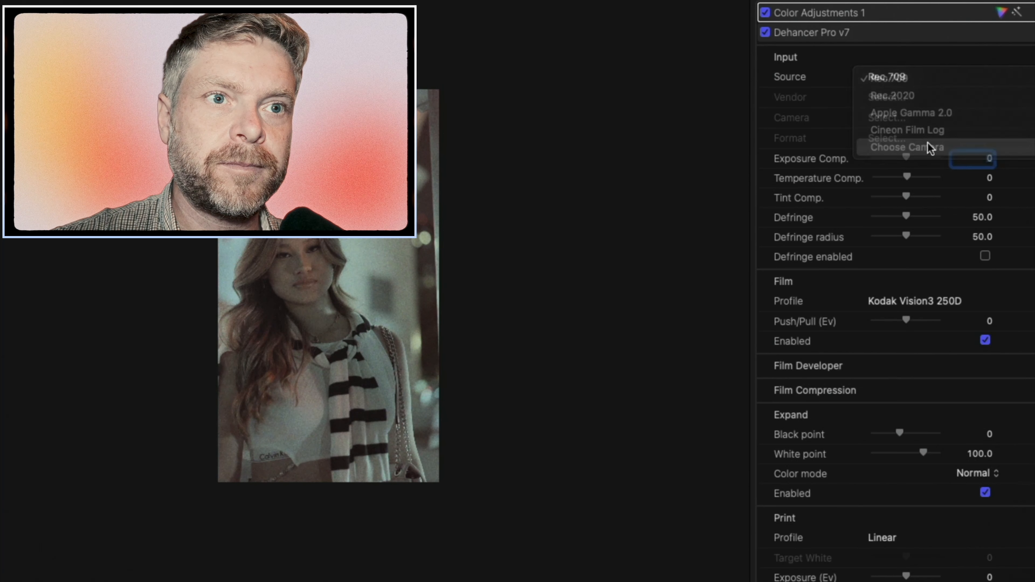
{"action": "left_click", "coordinate": [893, 98]}
{"action": "left_click", "coordinate": [886, 322]}
{"action": "left_click", "coordinate": [902, 118]}
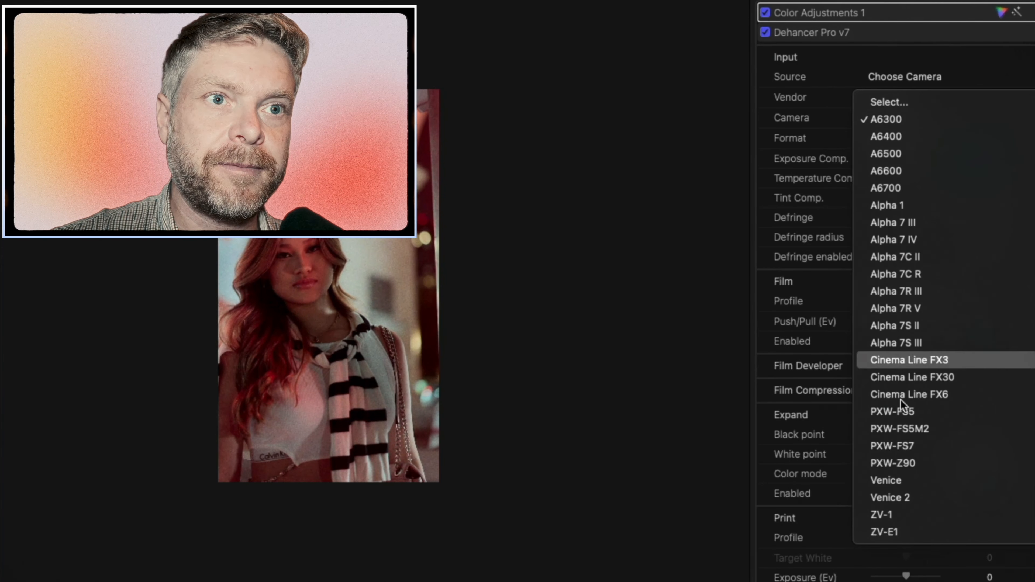
{"action": "left_click", "coordinate": [916, 240]}
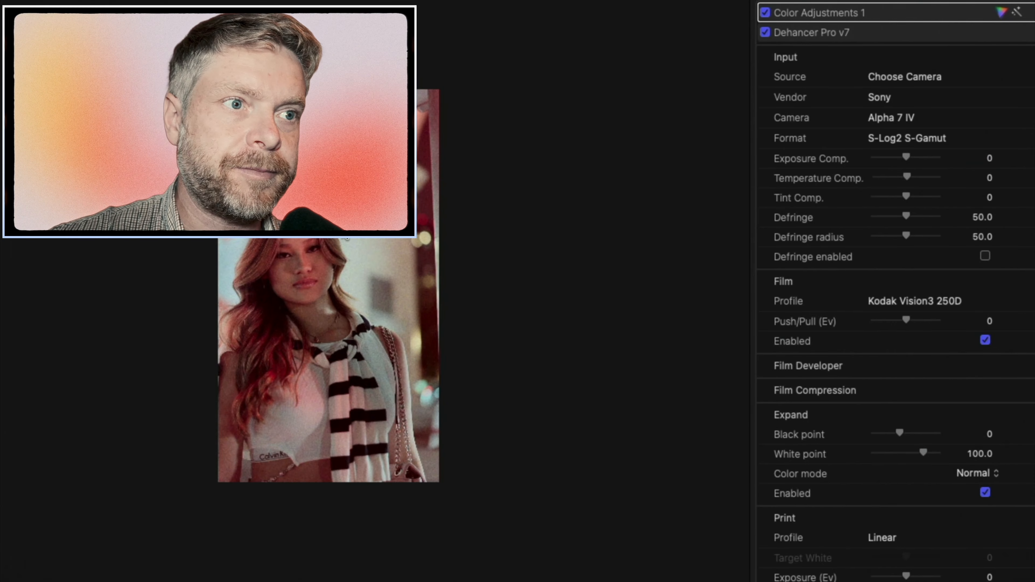
Compare the close-up of the woman with the Kodak Vision3 250D film profile off and on.
{"action": "key", "text": "super+equal"}
{"action": "key", "text": "super+equal"}
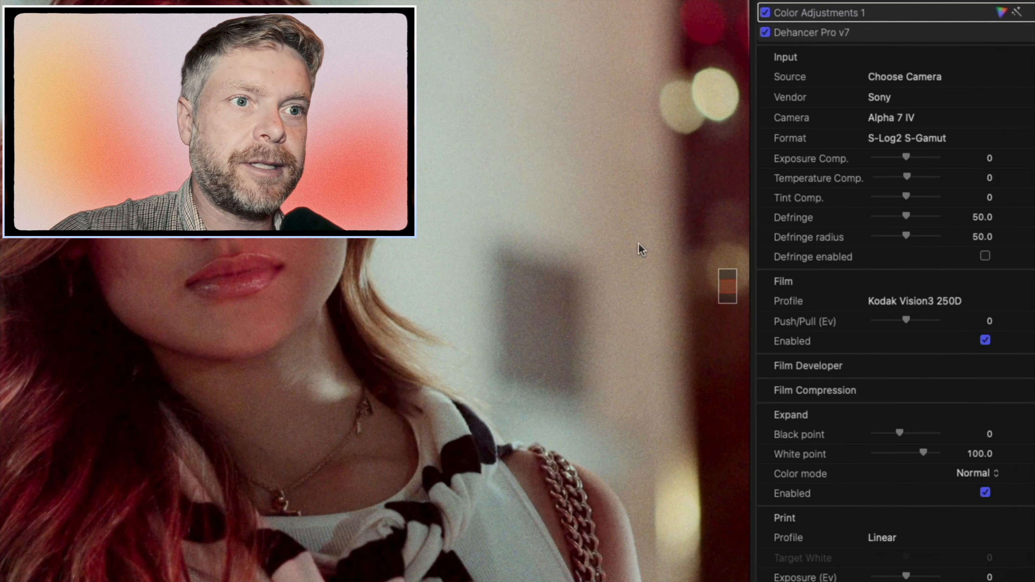
{"action": "scroll", "coordinate": [885, 317], "scroll_direction": "down", "scroll_amount": 4}
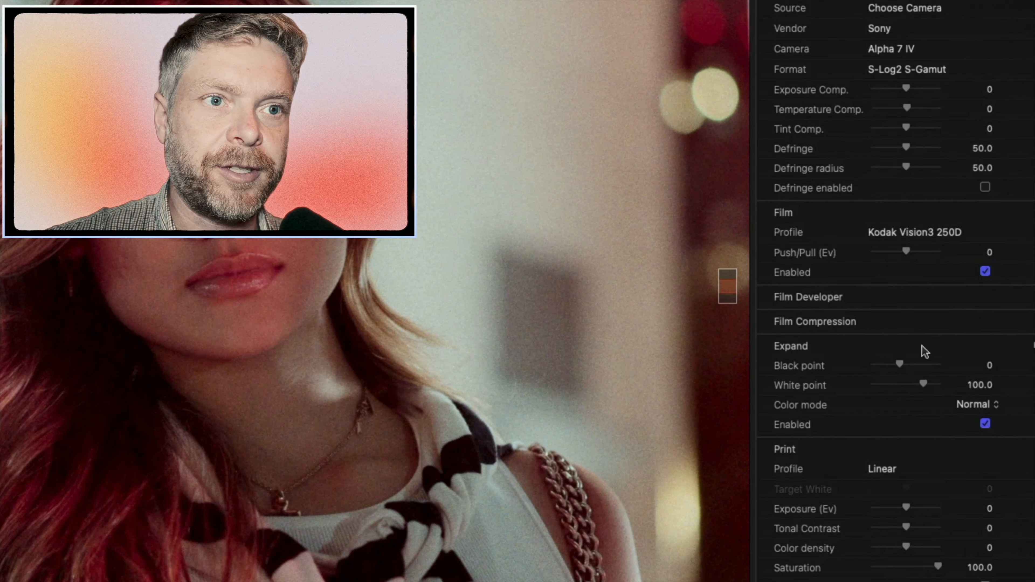
{"action": "left_click", "coordinate": [984, 272]}
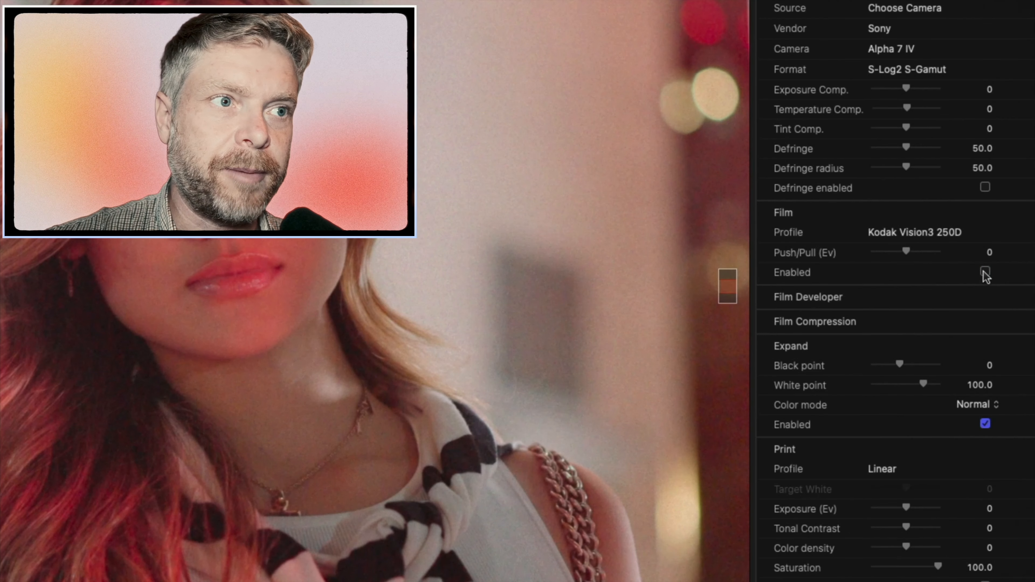
{"action": "left_click", "coordinate": [984, 272]}
Disable the Expand and Print tools for this clip.
{"action": "scroll", "coordinate": [909, 318], "scroll_direction": "down", "scroll_amount": 6}
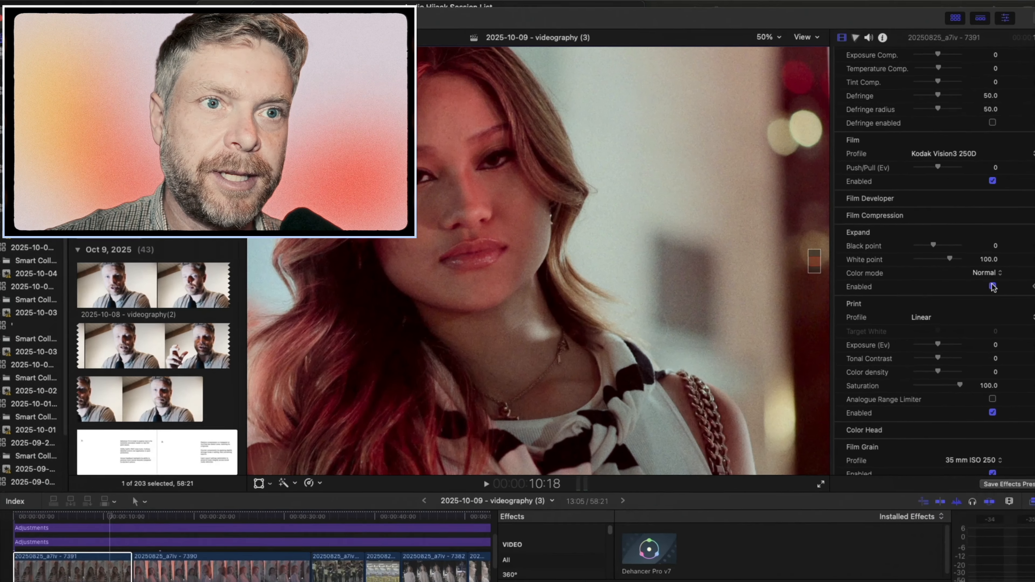
{"action": "left_click", "coordinate": [988, 313]}
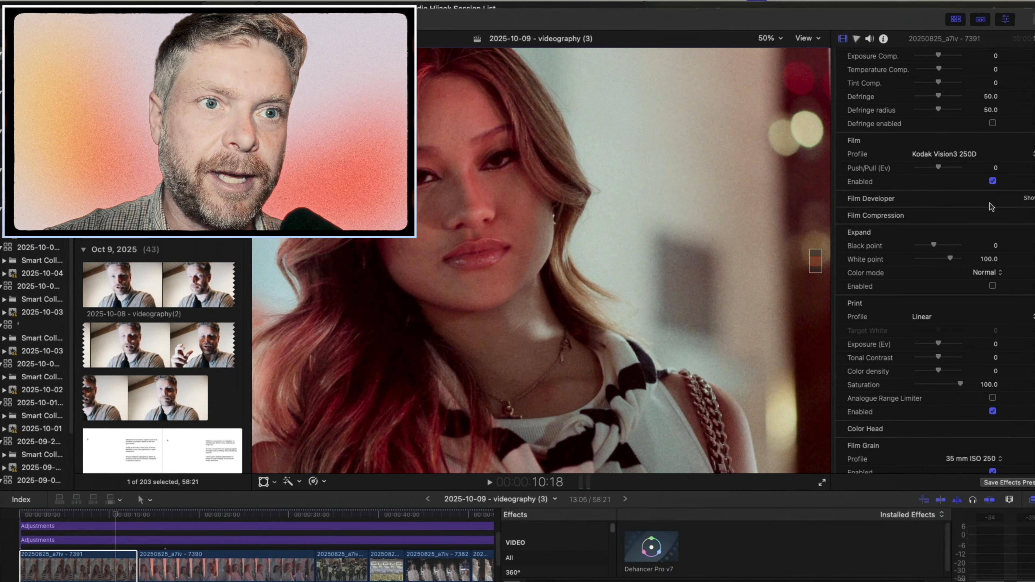
{"action": "left_click", "coordinate": [993, 411]}
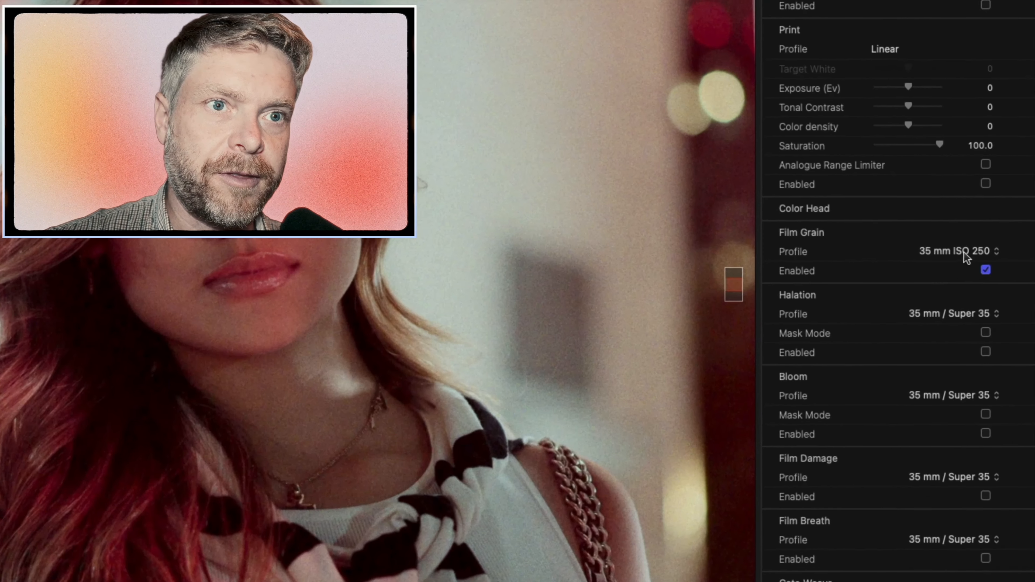
Set the Film Grain profile to 65 mm ISO 500 and enable Halation and Bloom with their 35 mm / Super 35 profiles.
{"action": "left_click", "coordinate": [964, 251]}
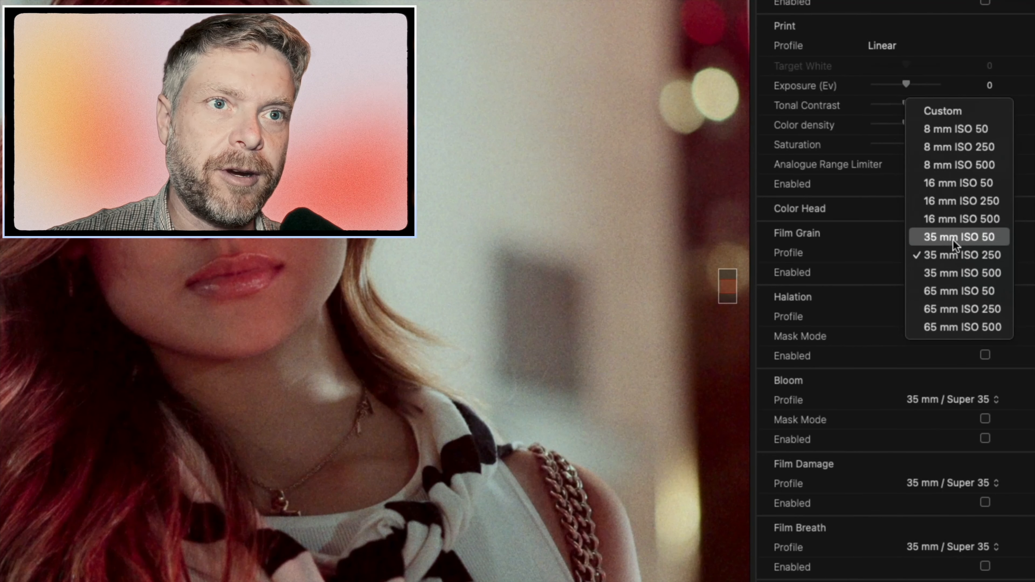
{"action": "left_click", "coordinate": [958, 322]}
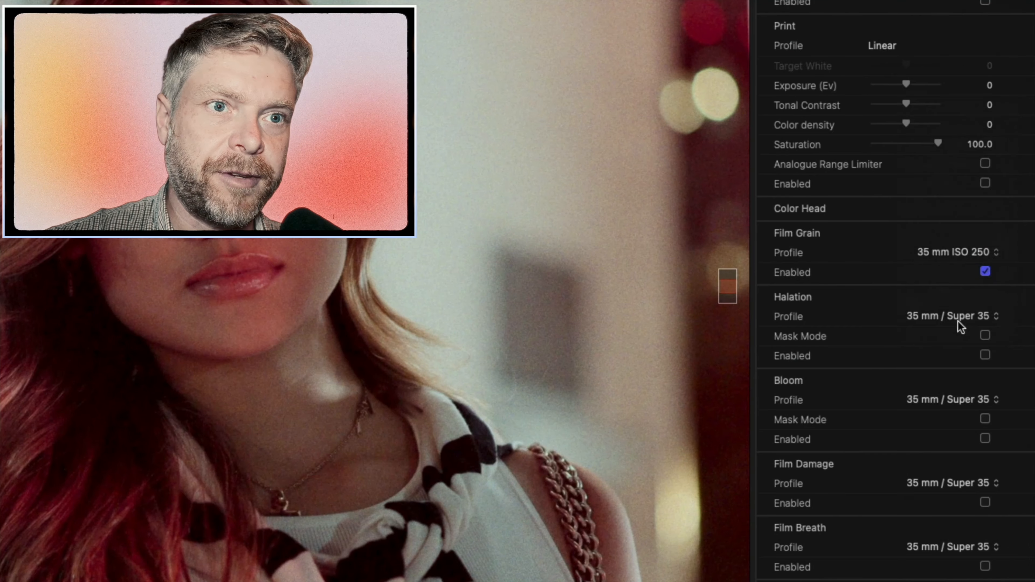
{"action": "left_click", "coordinate": [986, 355]}
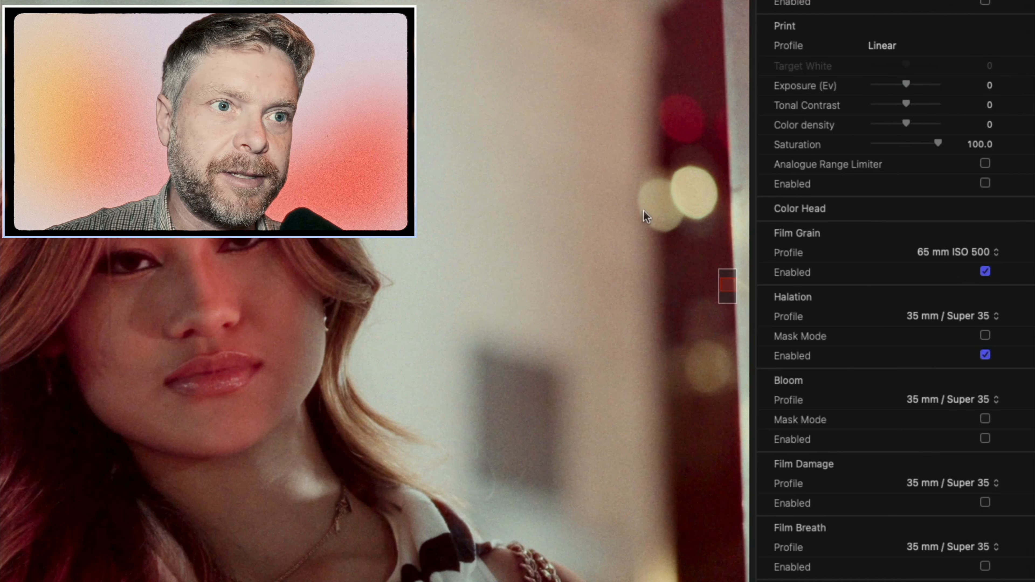
{"action": "left_click", "coordinate": [986, 439]}
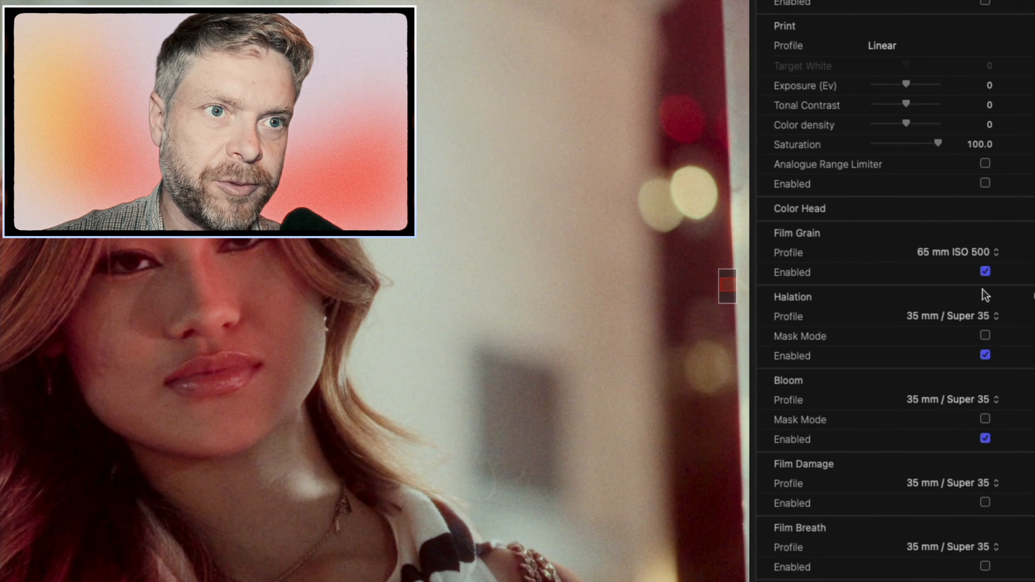
Switch this clip's Halation profile to Custom, raise the source limiter to 35 and check the result on the whole frame.
{"action": "left_click", "coordinate": [979, 317]}
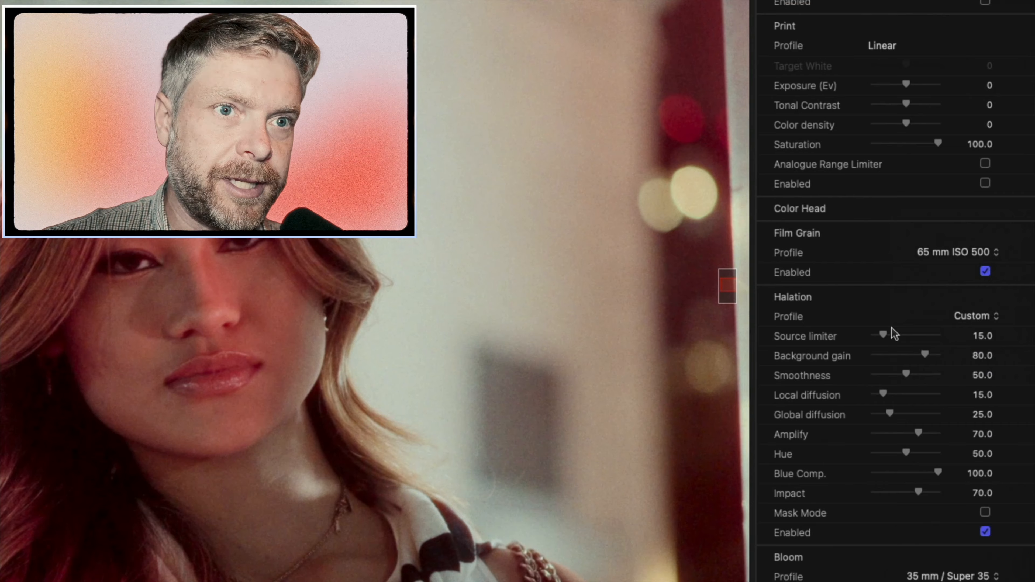
{"action": "left_click_drag", "start_coordinate": [888, 335], "coordinate": [901, 337]}
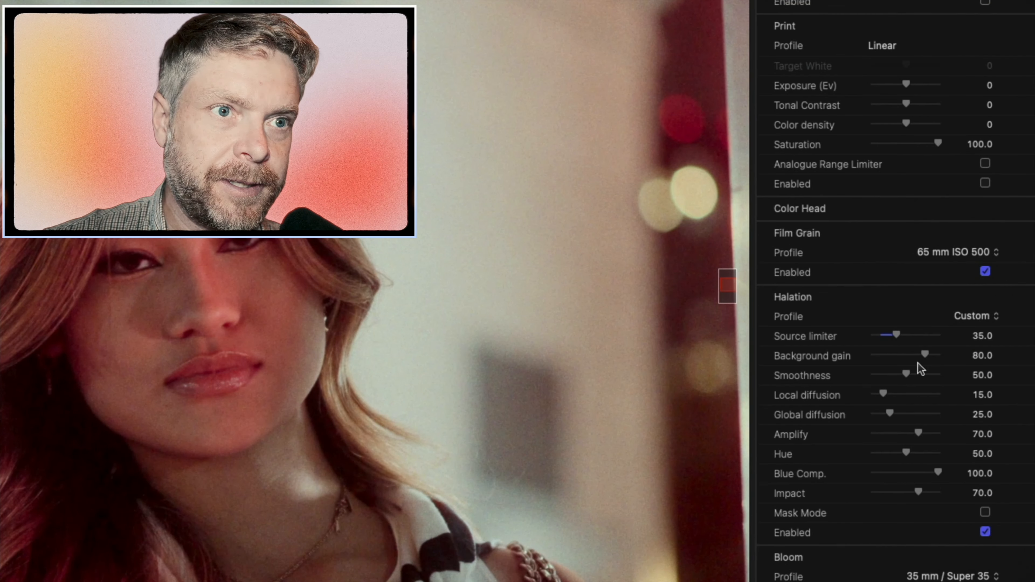
{"action": "scroll", "coordinate": [918, 363], "scroll_direction": "down", "scroll_amount": 4}
{"action": "key", "text": "super+minus"}
{"action": "key", "text": "super+minus"}
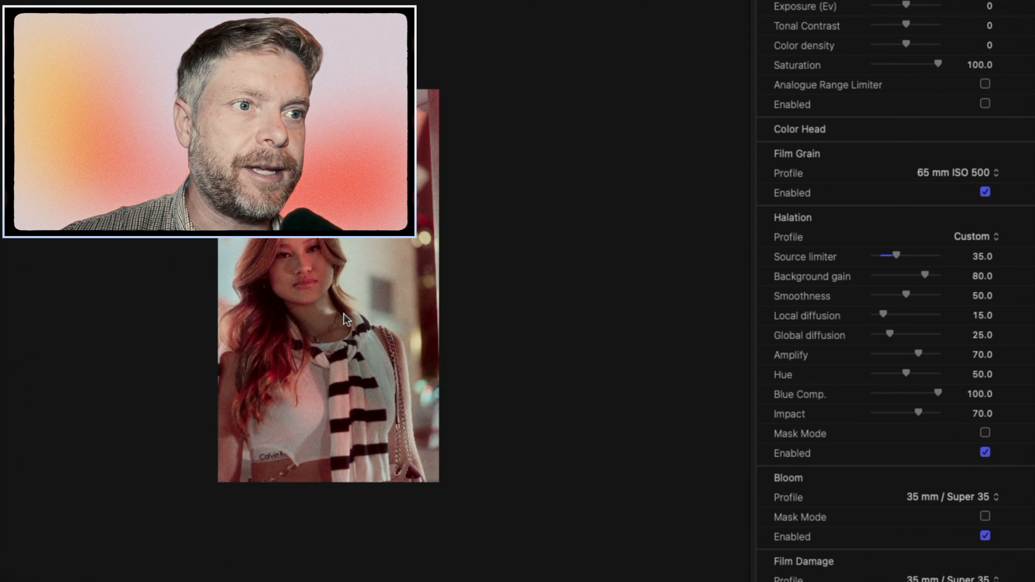
{"action": "key", "text": "super+equal"}
{"action": "left_click_drag", "start_coordinate": [545, 288], "coordinate": [547, 293]}
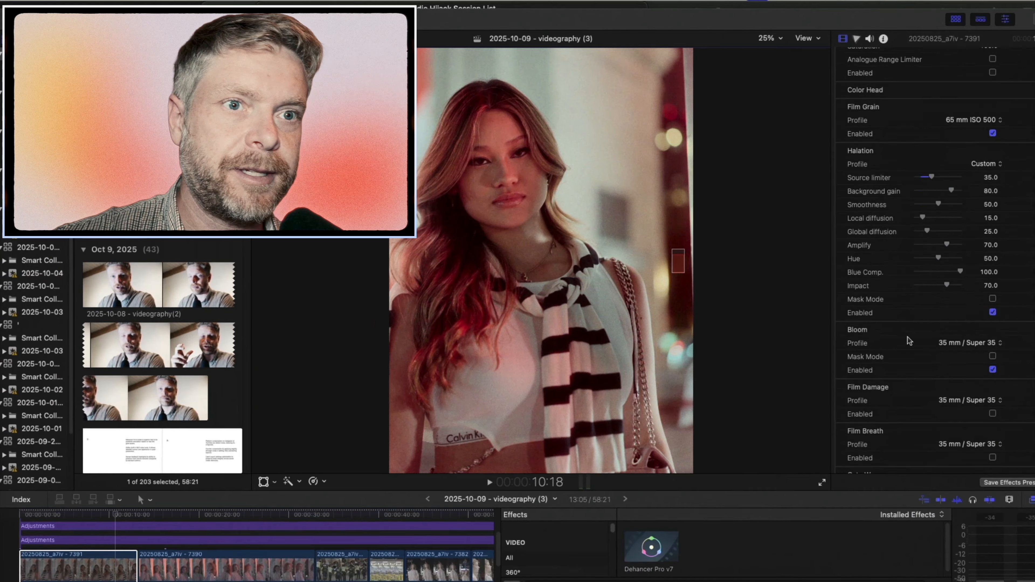
Review the remaining Dehancer settings, including the total impact, expanding the Monitor and LUT Generator sections to examine their options.
{"action": "scroll", "coordinate": [918, 488], "scroll_direction": "down", "scroll_amount": 15}
{"action": "scroll", "coordinate": [944, 404], "scroll_direction": "down", "scroll_amount": 20}
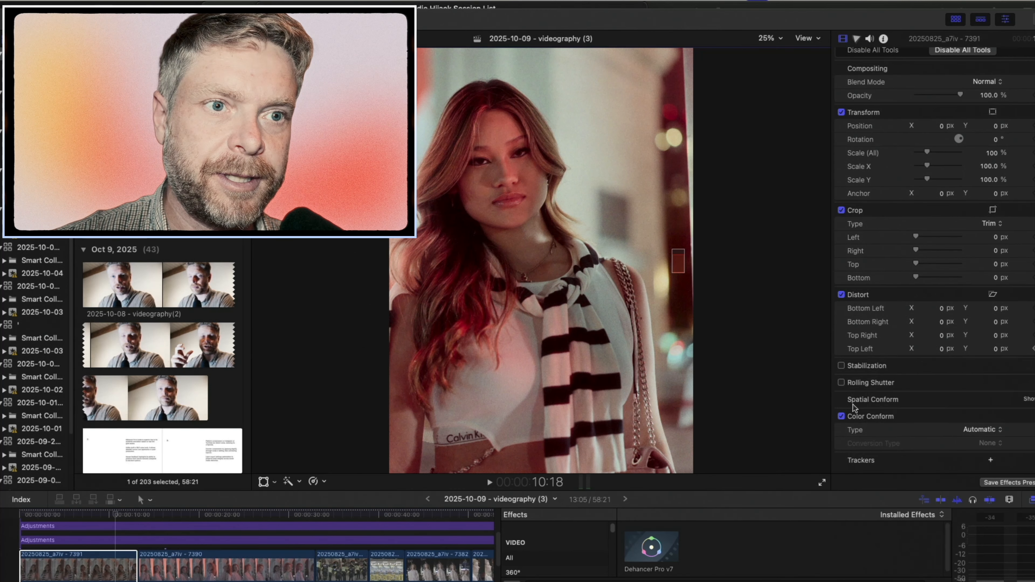
{"action": "scroll", "coordinate": [946, 282], "scroll_direction": "up", "scroll_amount": 10}
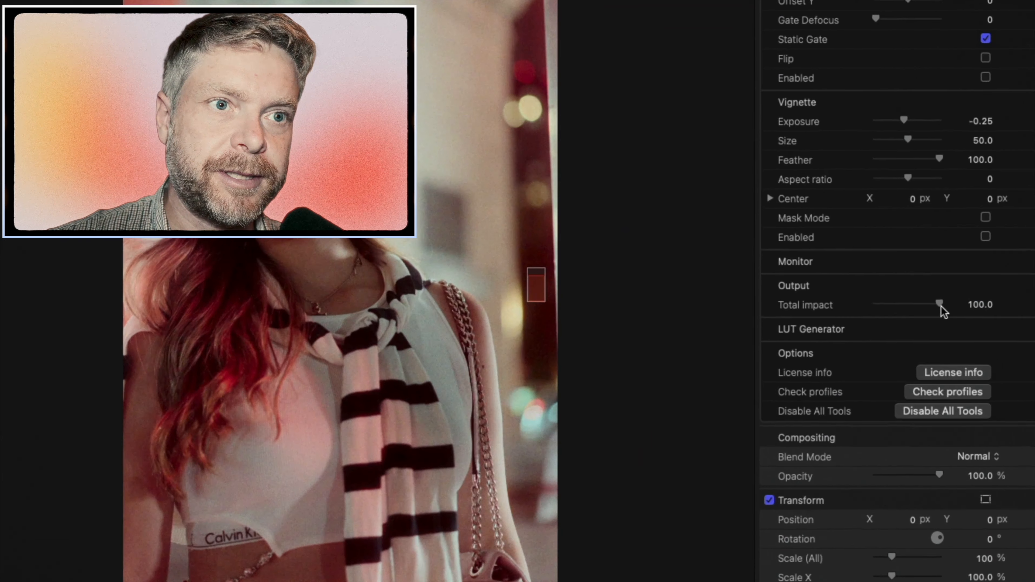
{"action": "scroll", "coordinate": [899, 420], "scroll_direction": "down", "scroll_amount": 2}
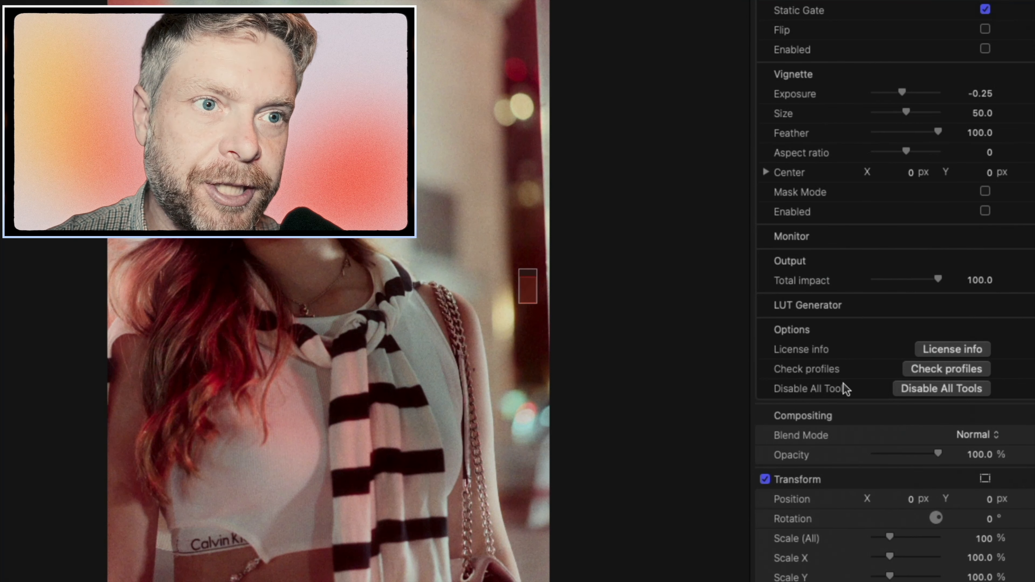
{"action": "scroll", "coordinate": [845, 380], "scroll_direction": "up", "scroll_amount": 2}
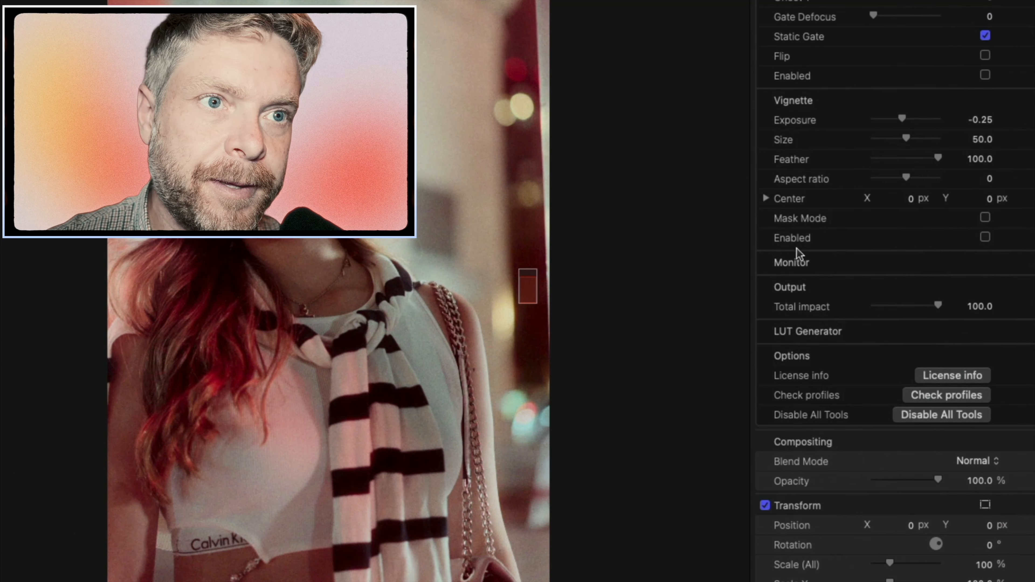
{"action": "left_click", "coordinate": [1029, 267]}
{"action": "scroll", "coordinate": [1029, 268], "scroll_direction": "up", "scroll_amount": 10}
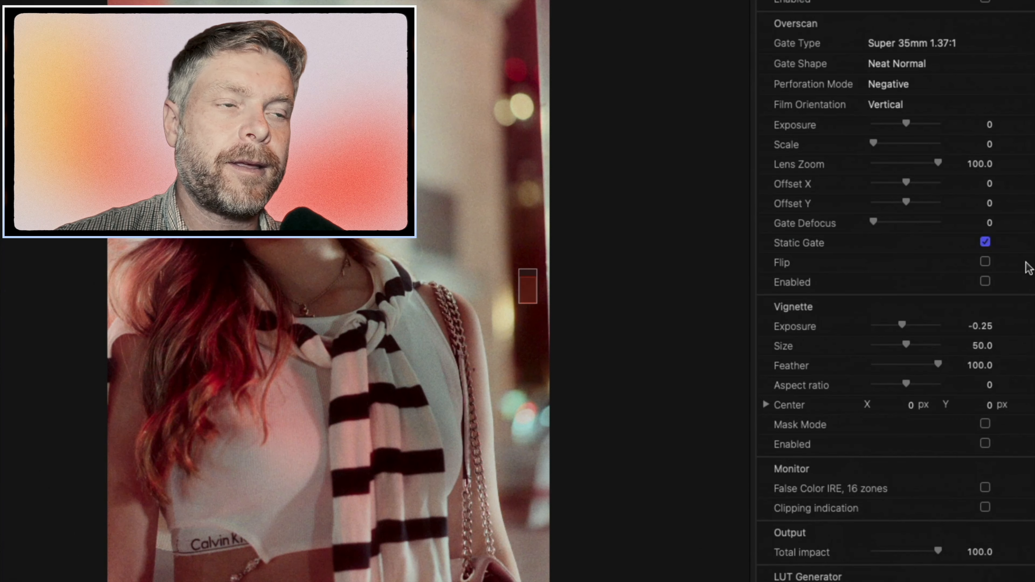
{"action": "scroll", "coordinate": [881, 370], "scroll_direction": "down", "scroll_amount": 8}
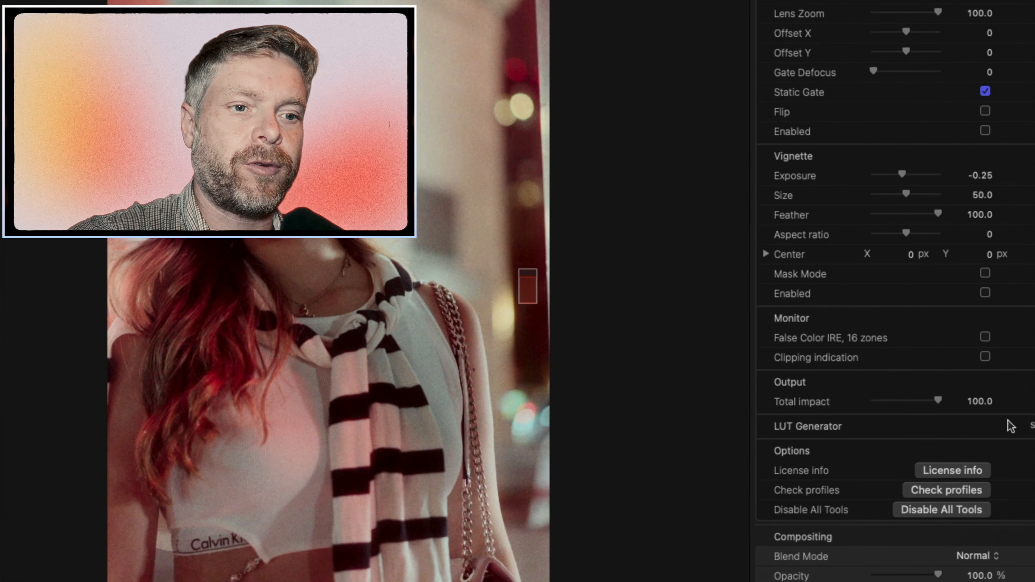
{"action": "left_click", "coordinate": [1031, 426]}
{"action": "scroll", "coordinate": [995, 441], "scroll_direction": "down", "scroll_amount": 3}
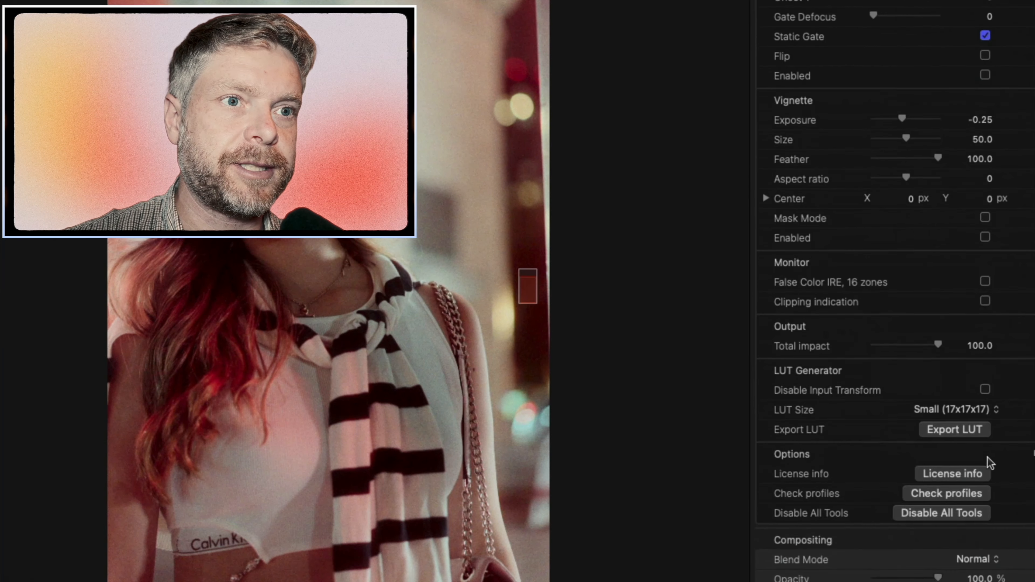
Look over the Options and Compositing sections, then return through the Vignette, Overscan and Gate Weave settings to Film Grain.
{"action": "scroll", "coordinate": [988, 457], "scroll_direction": "down", "scroll_amount": 5}
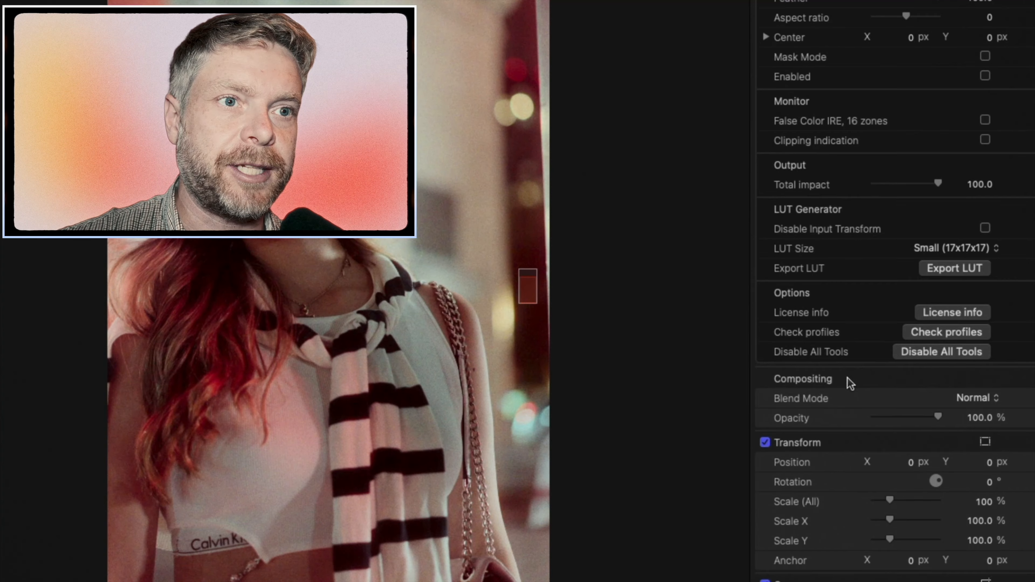
{"action": "scroll", "coordinate": [852, 383], "scroll_direction": "up", "scroll_amount": 1}
{"action": "scroll", "coordinate": [835, 322], "scroll_direction": "up", "scroll_amount": 2}
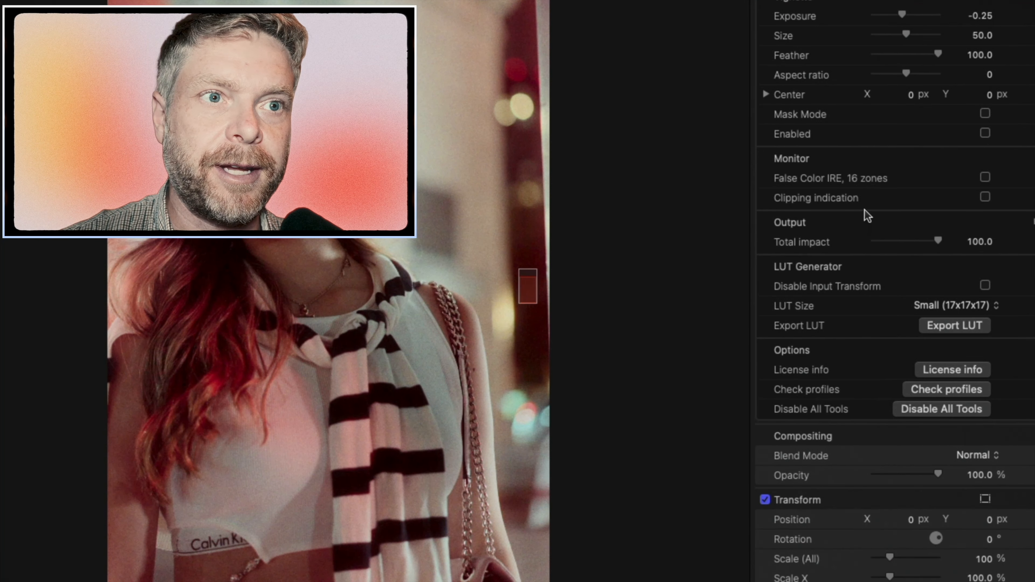
{"action": "scroll", "coordinate": [863, 213], "scroll_direction": "up", "scroll_amount": 8}
{"action": "scroll", "coordinate": [867, 216], "scroll_direction": "up", "scroll_amount": 14}
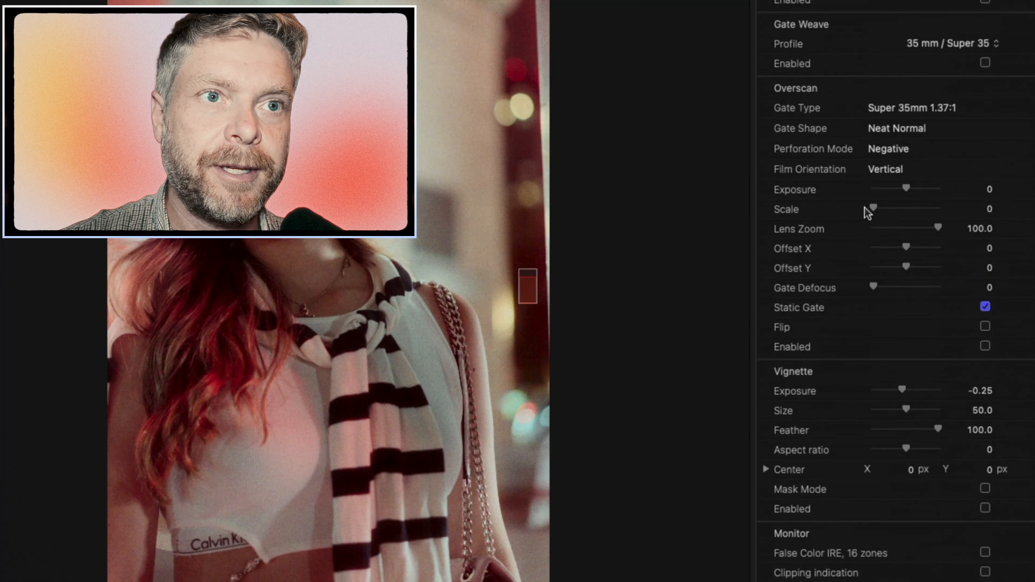
{"action": "scroll", "coordinate": [867, 210], "scroll_direction": "up", "scroll_amount": 6}
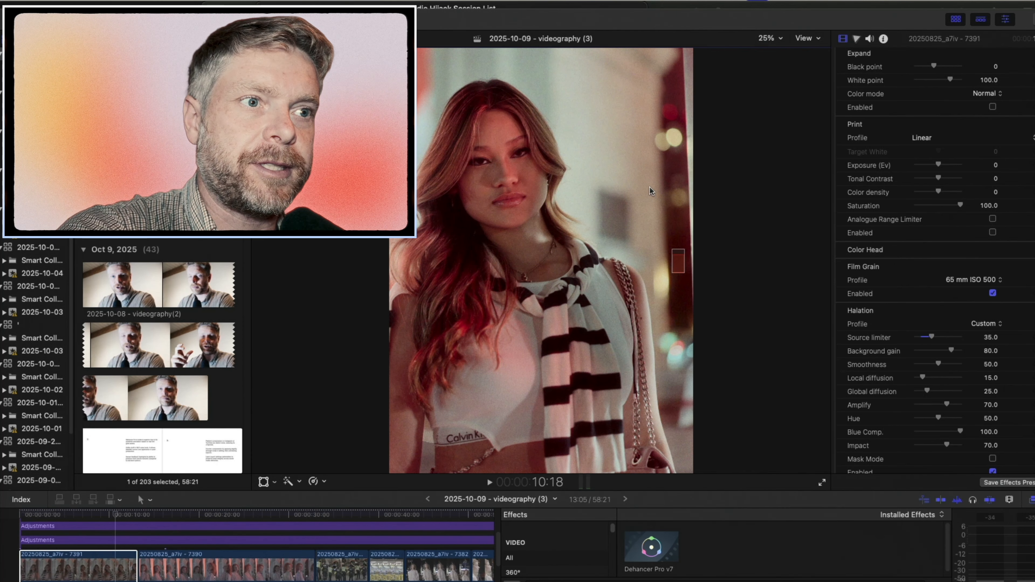
Inspect the woman's face enlarged and compare the picture with Film Grain switched off and back on.
{"action": "key", "text": "super+equal"}
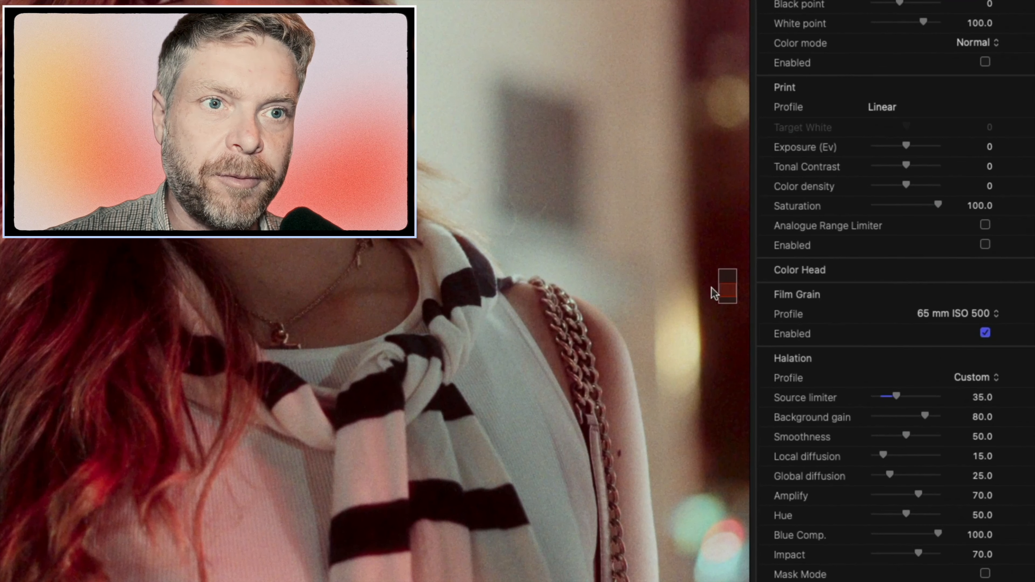
{"action": "left_click_drag", "start_coordinate": [815, 264], "coordinate": [824, 260]}
{"action": "left_click_drag", "start_coordinate": [741, 284], "coordinate": [741, 283]}
{"action": "scroll", "coordinate": [848, 153], "scroll_direction": "up", "scroll_amount": 1}
{"action": "scroll", "coordinate": [847, 153], "scroll_direction": "up", "scroll_amount": 5}
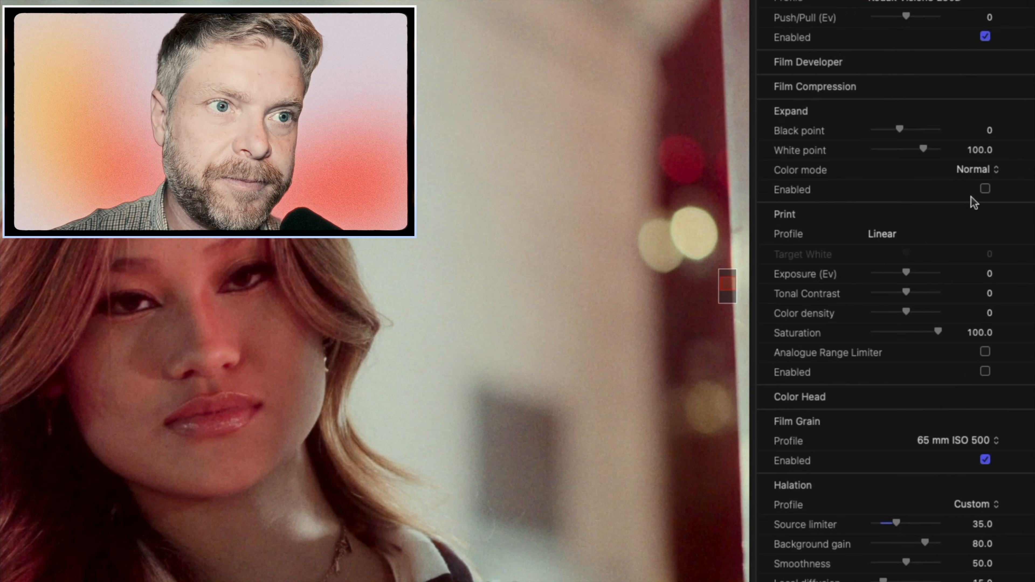
{"action": "scroll", "coordinate": [968, 194], "scroll_direction": "up", "scroll_amount": 3}
{"action": "scroll", "coordinate": [968, 200], "scroll_direction": "down", "scroll_amount": 3}
{"action": "scroll", "coordinate": [968, 202], "scroll_direction": "down", "scroll_amount": 4}
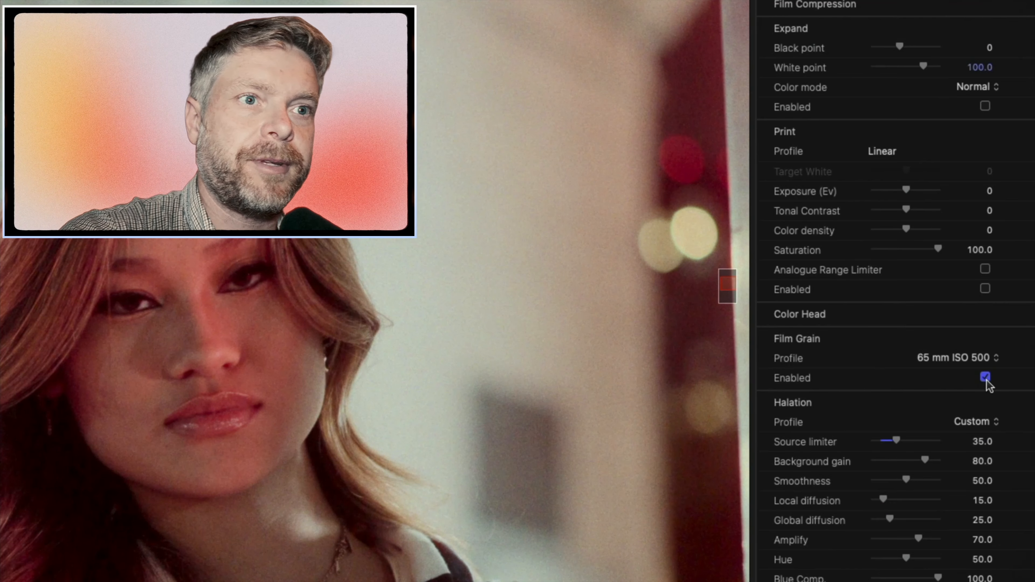
{"action": "left_click", "coordinate": [986, 378]}
{"action": "left_click", "coordinate": [986, 378]}
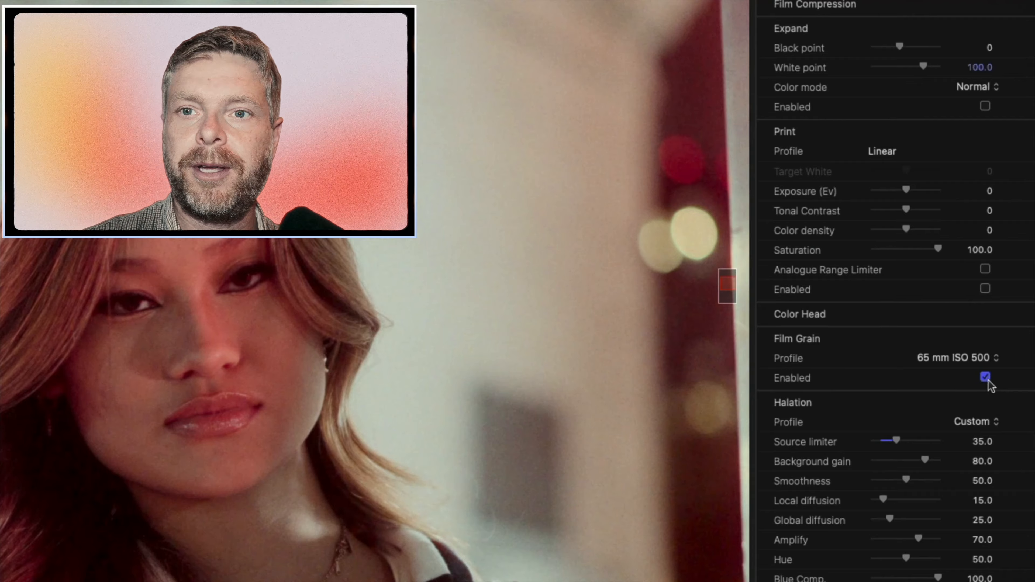
Switch this clip's Film Grain profile to Custom, set the grain amount to 67 and check the texture at 200% and 100%.
{"action": "key", "text": "super+equal"}
{"action": "key", "text": "super+equal"}
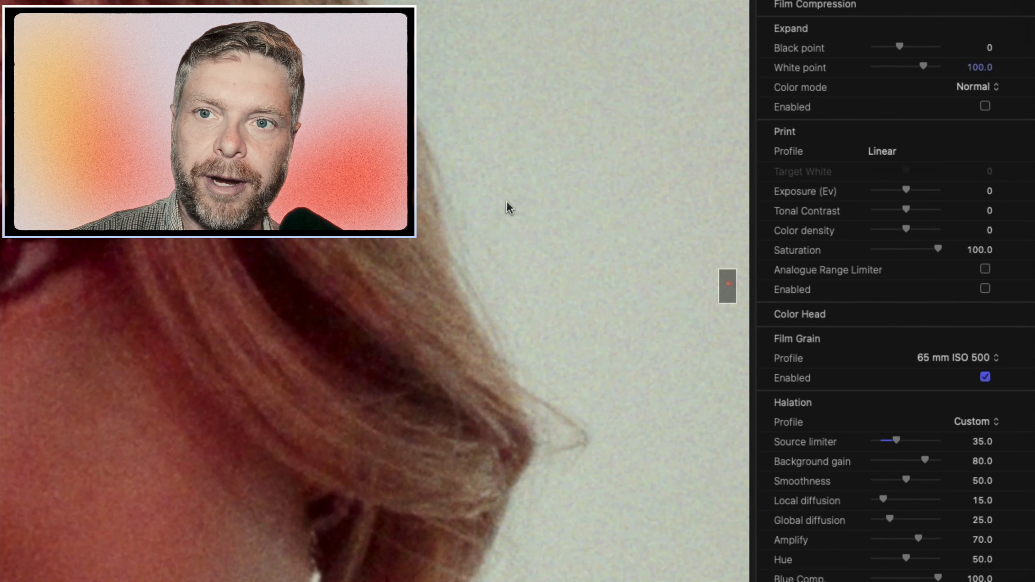
{"action": "left_click", "coordinate": [964, 355]}
{"action": "left_click", "coordinate": [950, 146]}
{"action": "left_click_drag", "start_coordinate": [875, 377], "coordinate": [916, 397]}
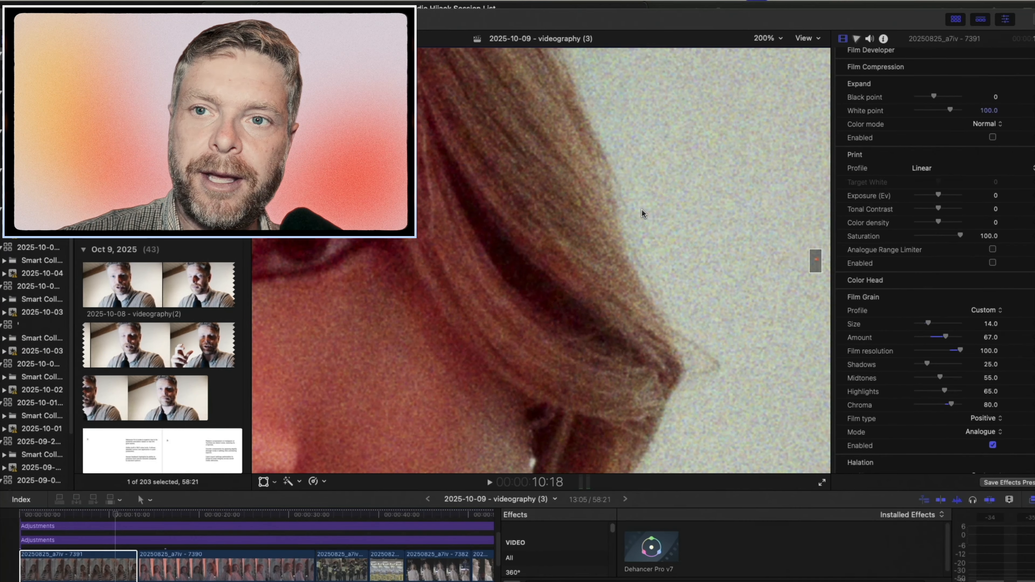
{"action": "key", "text": "super+minus"}
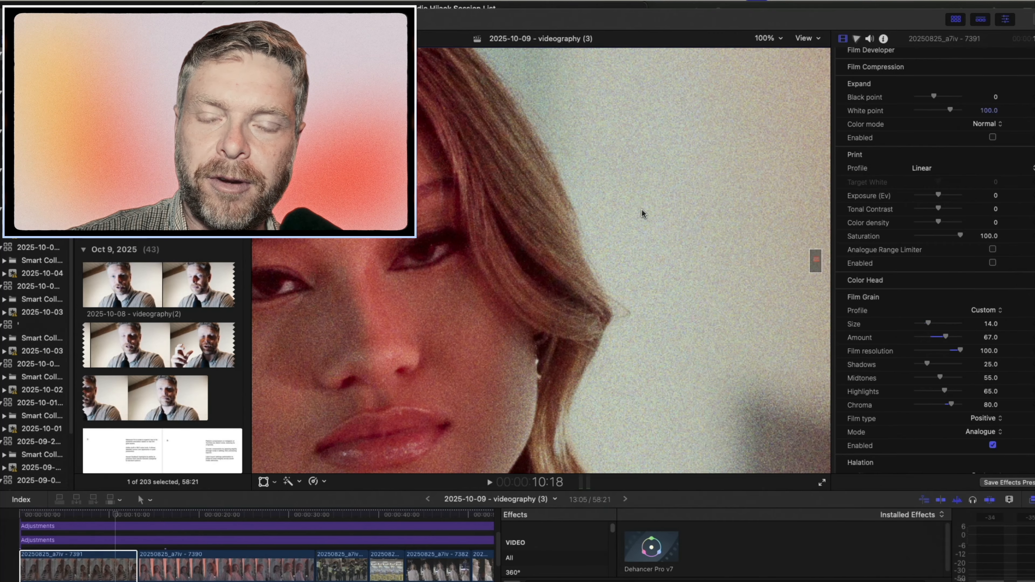